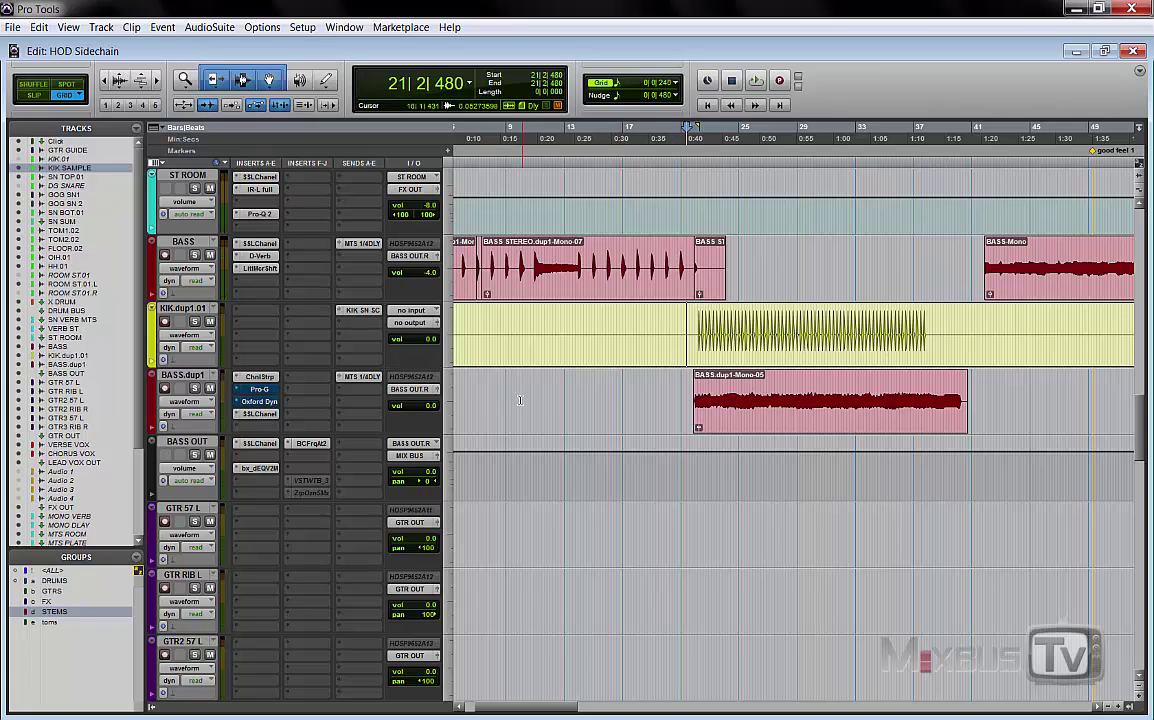
# Take Oxford Dynamics on the BASS.dup1 track out of bypass, audition the section with it active, and close the plug-in.
pyautogui.click(258, 401)
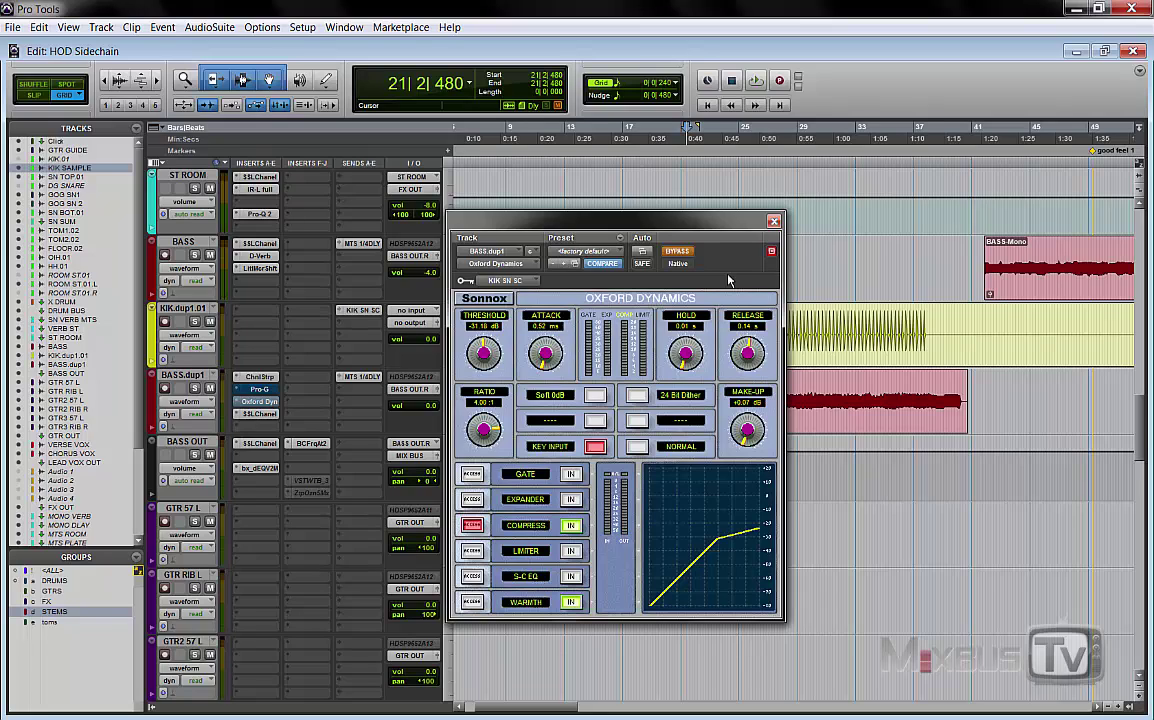
pyautogui.click(686, 255)
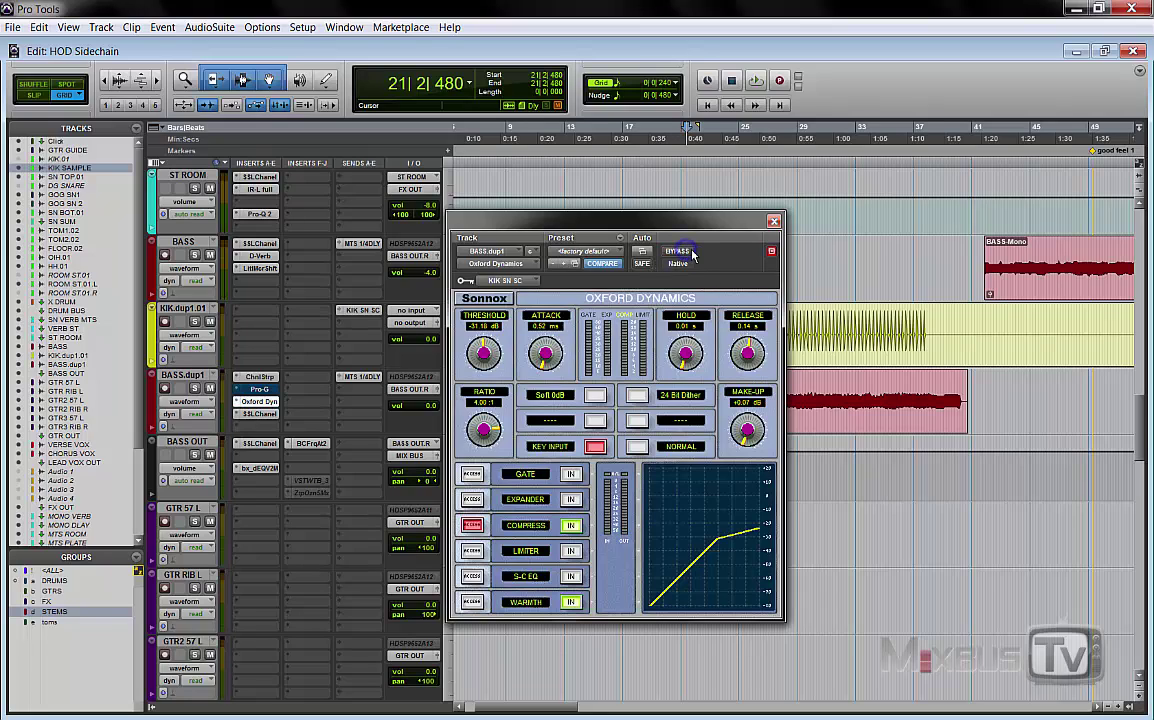
pyautogui.press('space')
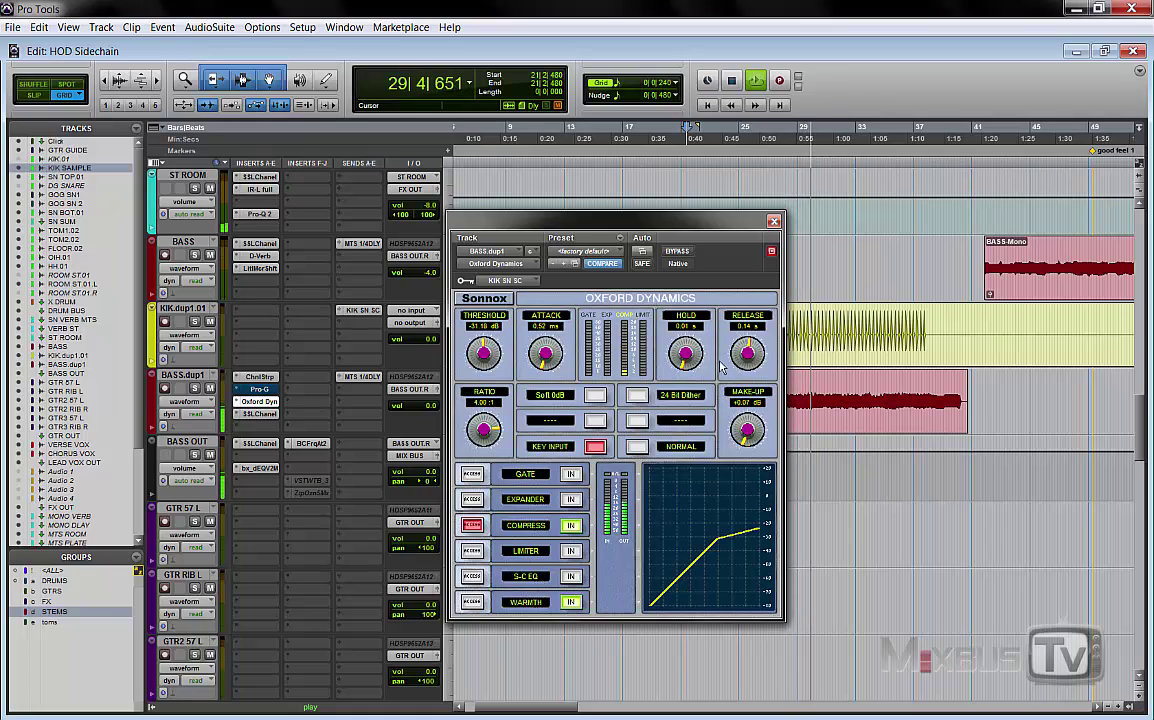
pyautogui.press('space')
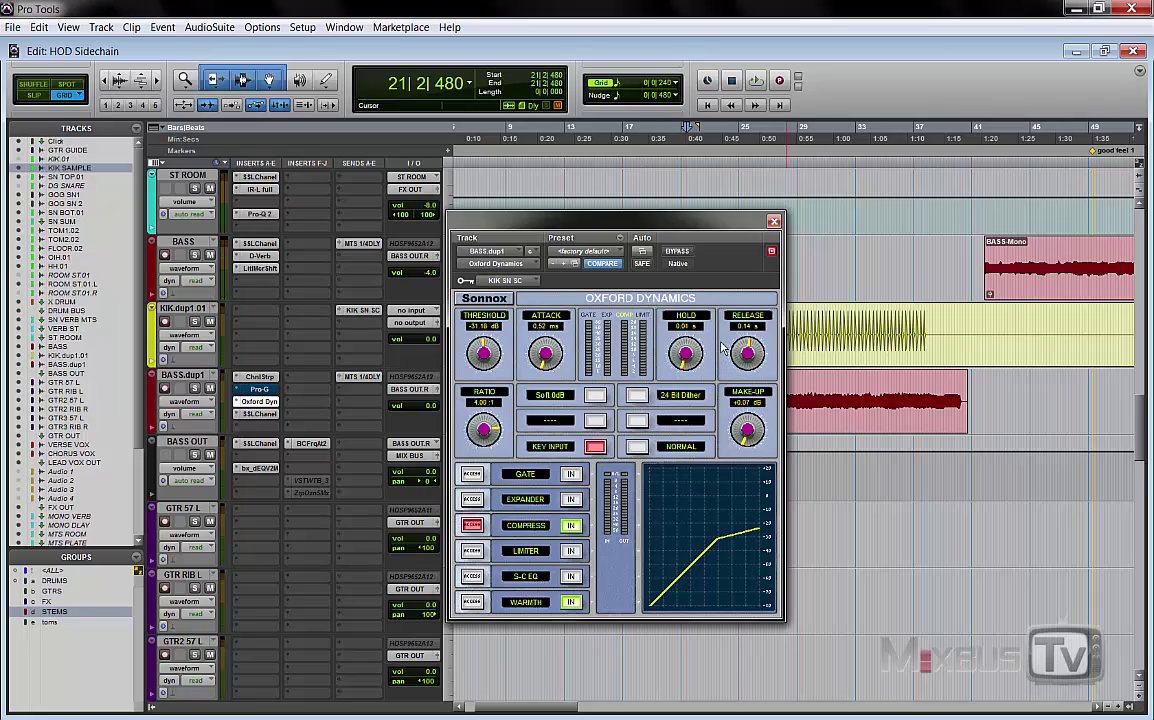
pyautogui.click(773, 222)
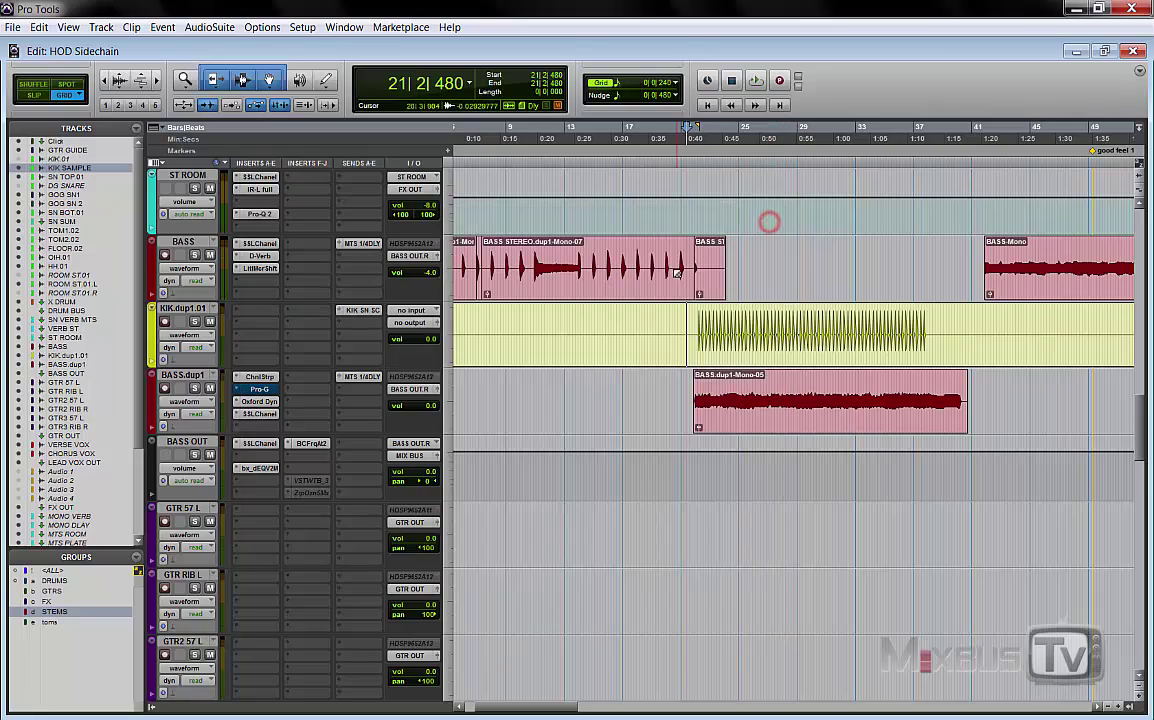
# Compare the original KIK SAMPLE track with the duplicated kick hits on the KIK.dup1.01 track.
pyautogui.scroll(10, 697, 247)
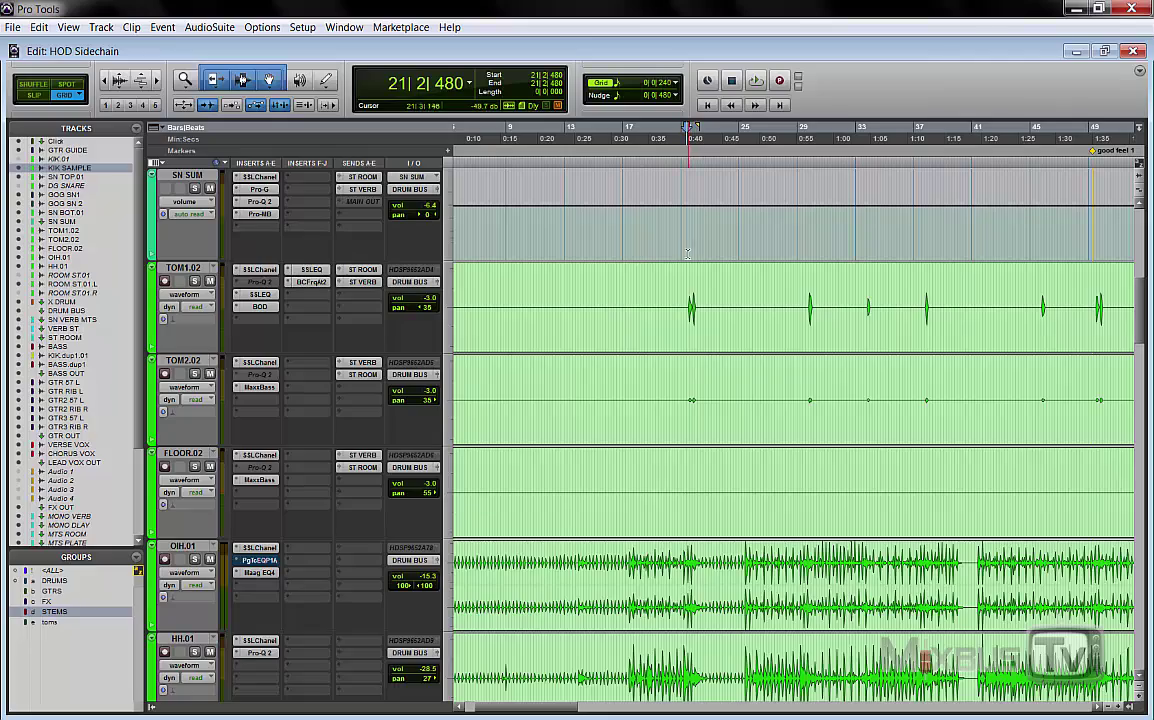
pyautogui.scroll(10, 697, 247)
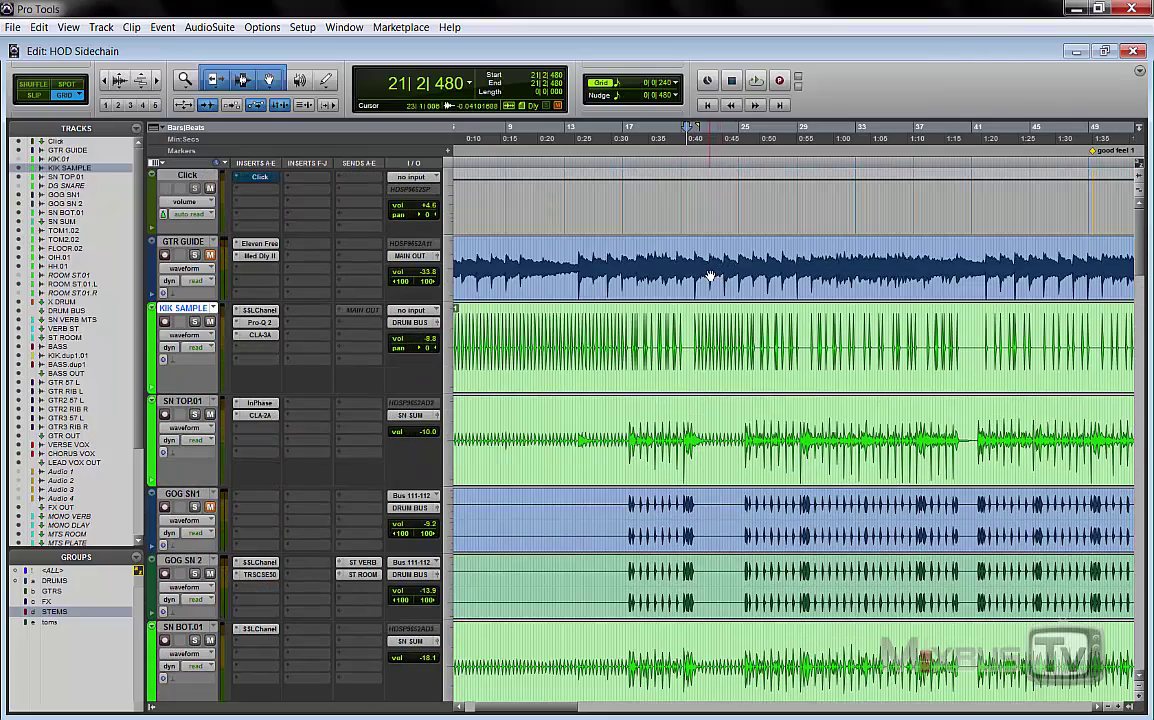
pyautogui.scroll(-15, 708, 276)
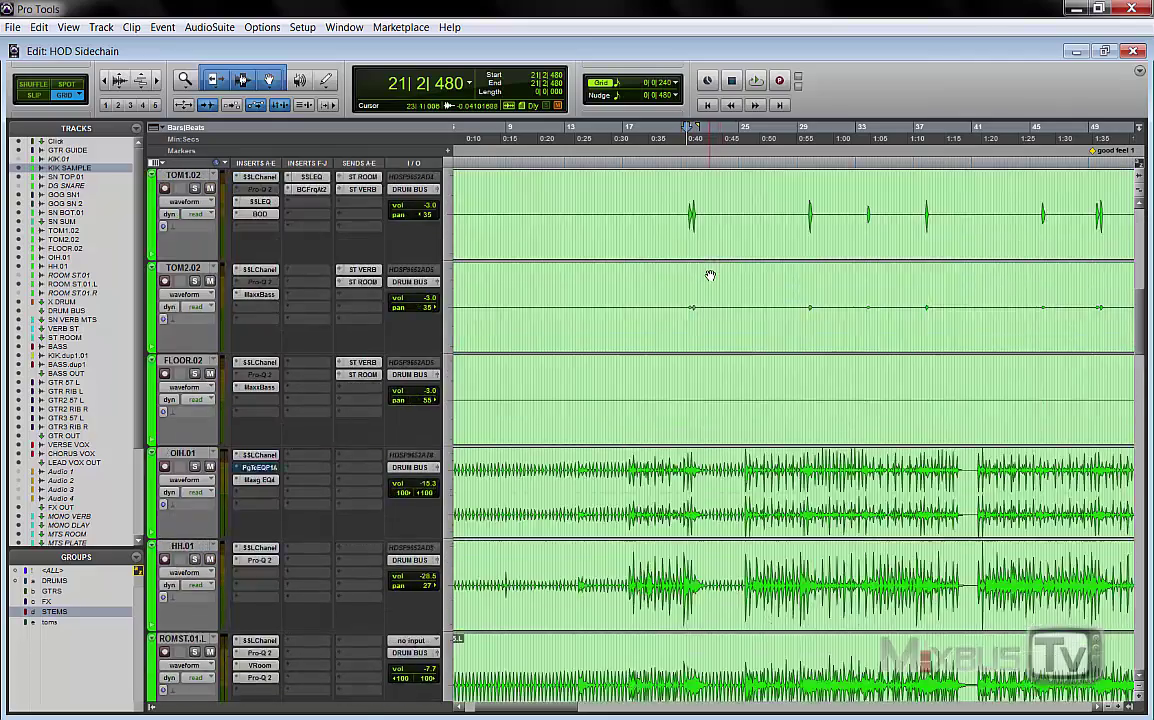
pyautogui.scroll(-8, 708, 272)
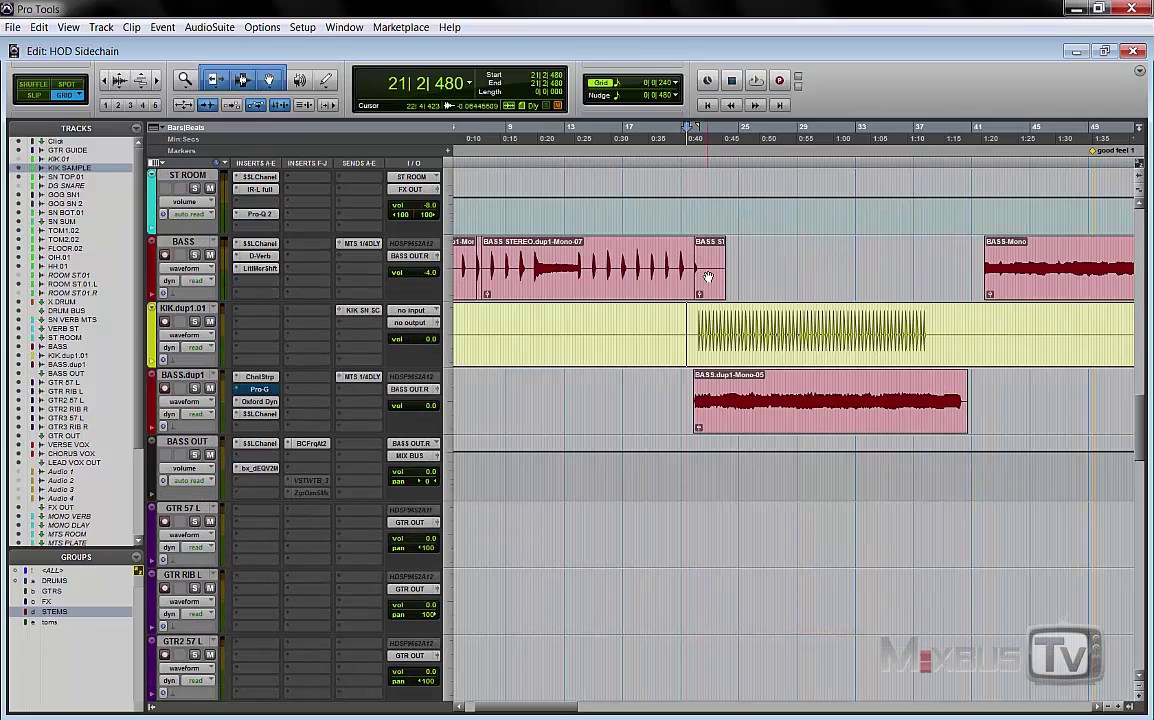
pyautogui.moveTo(693, 322)
pyautogui.mouseDown()
pyautogui.moveTo(1005, 323)
pyautogui.moveTo(703, 331)
pyautogui.mouseUp()
pyautogui.click(684, 330)
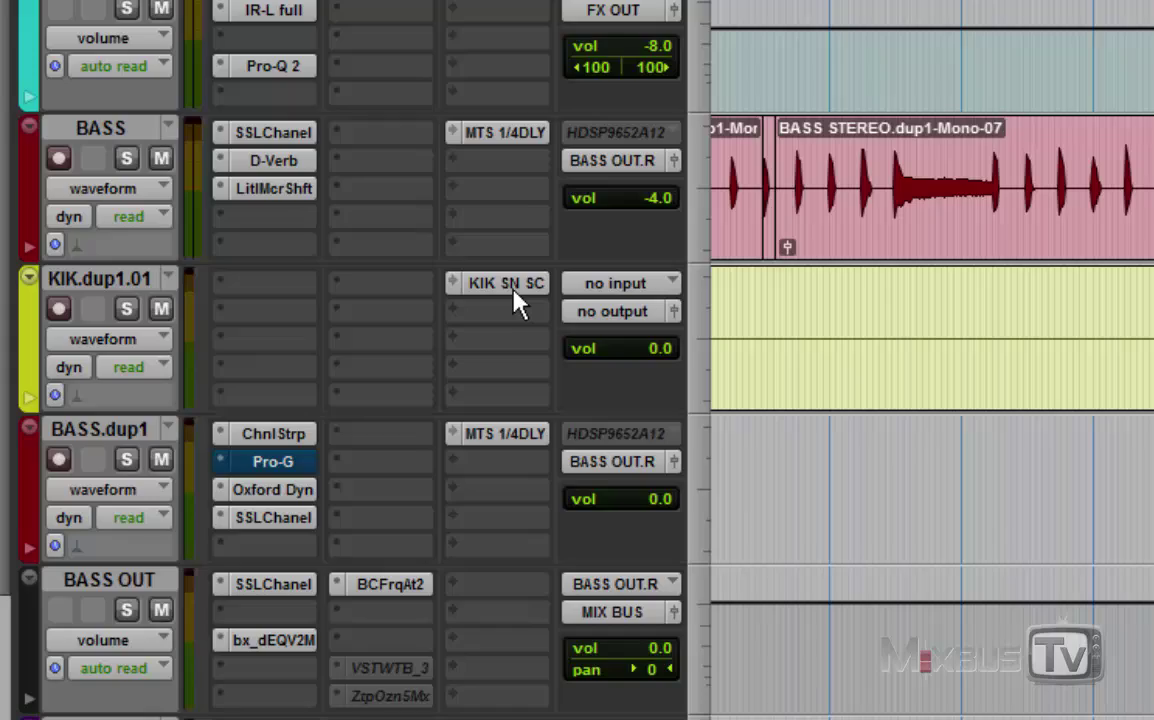
# Inspect the KIK SN SC send settings on the KIK.dup1.01 track and close the send window.
pyautogui.click(513, 288)
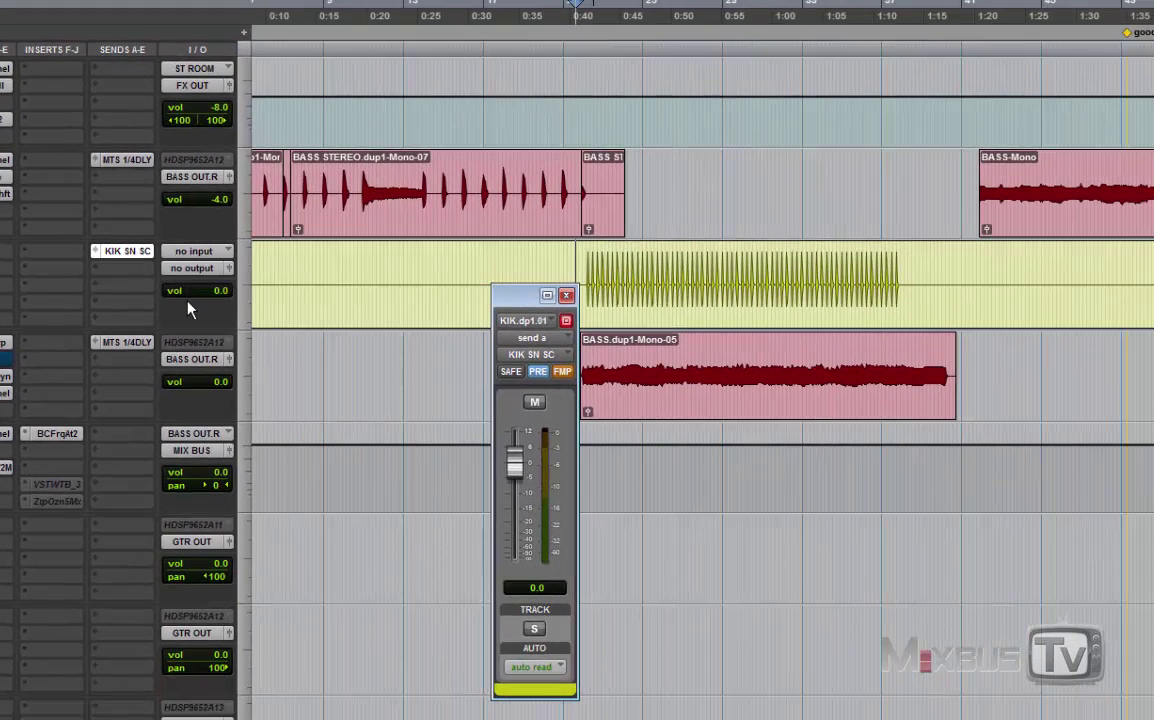
pyautogui.click(125, 251)
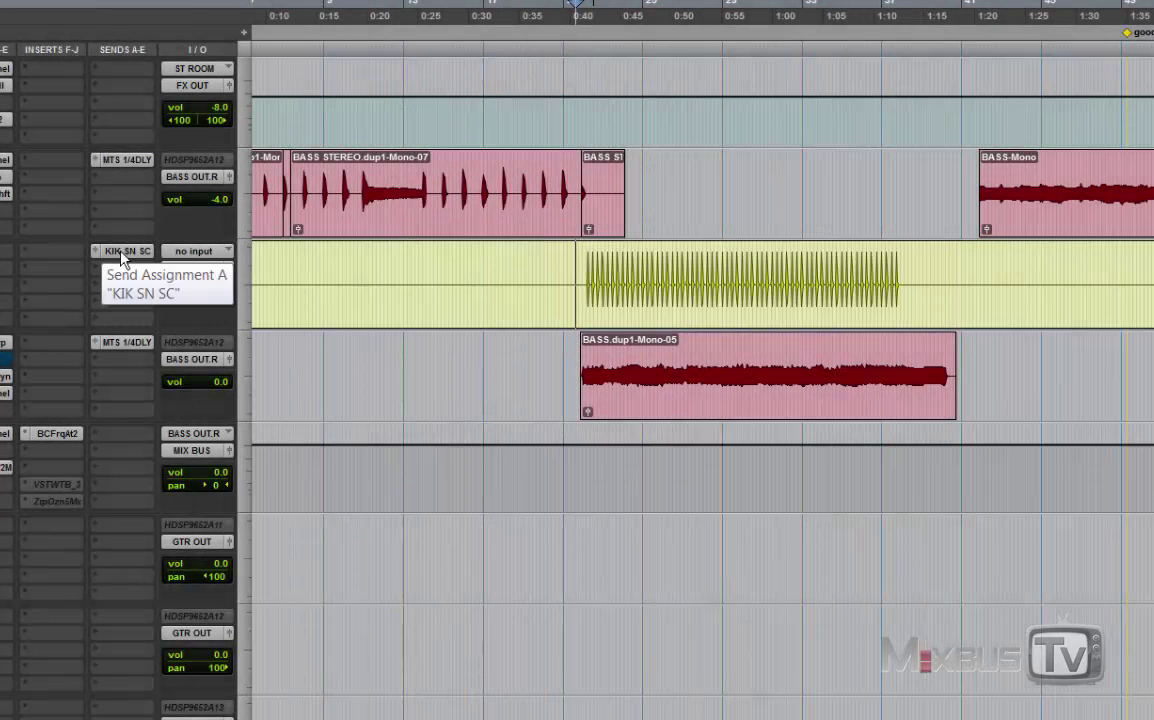
pyautogui.click(120, 253)
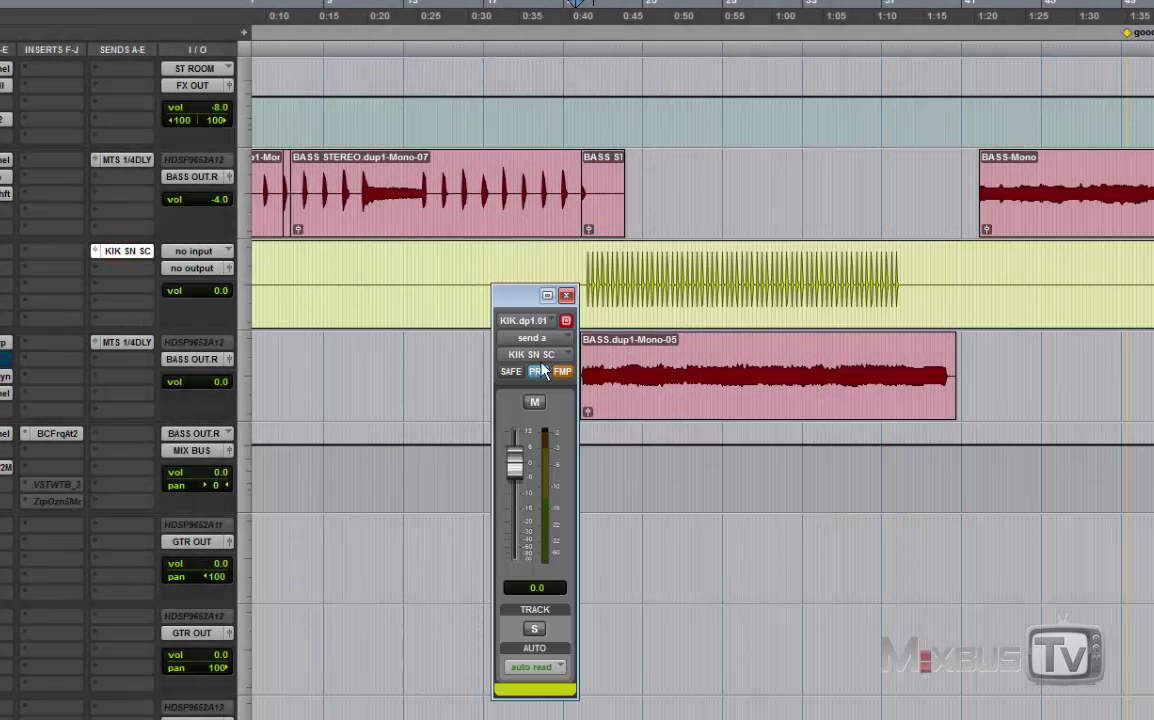
pyautogui.click(566, 295)
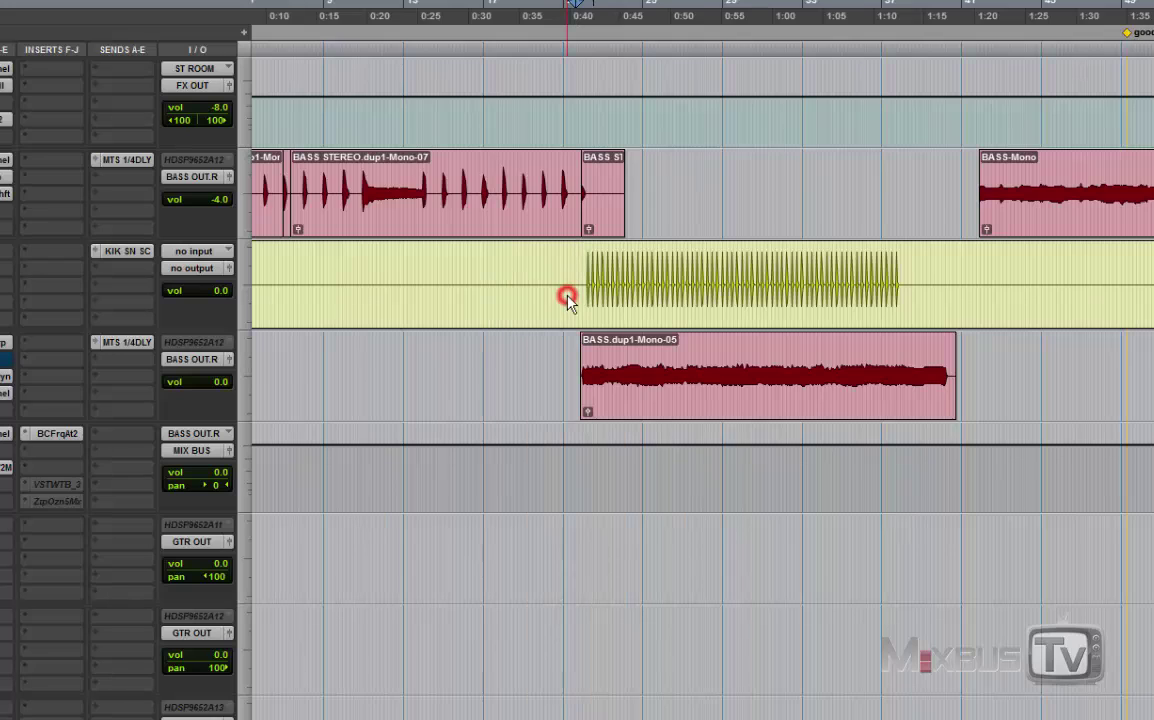
# Select the BASS.dup1 clip and set its Oxford Dynamics key input to the KIK SN SC (Mono) bus, with Key Input switched on.
pyautogui.click(623, 392)
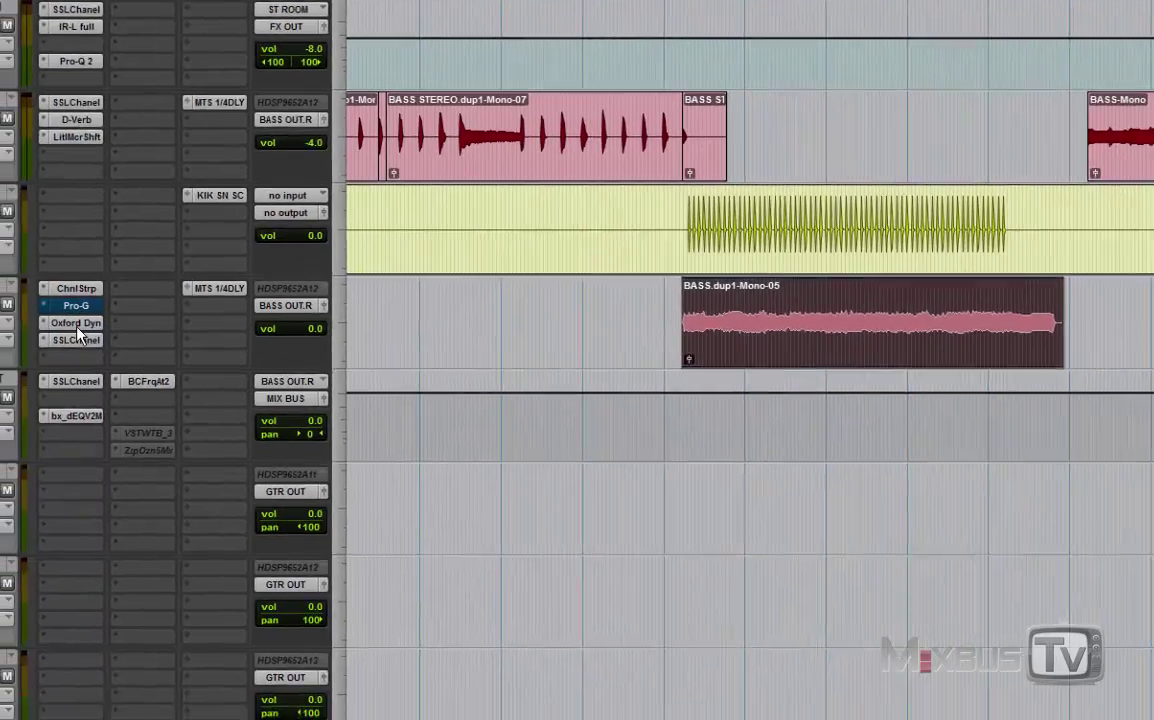
pyautogui.click(150, 268)
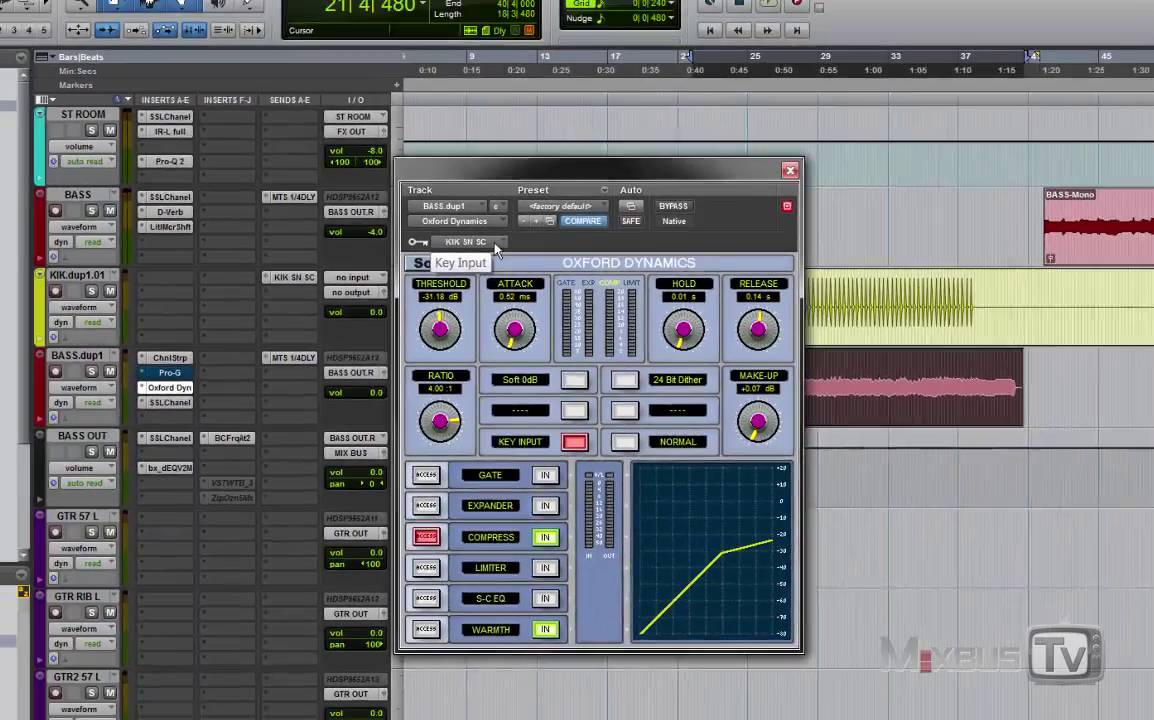
pyautogui.click(422, 167)
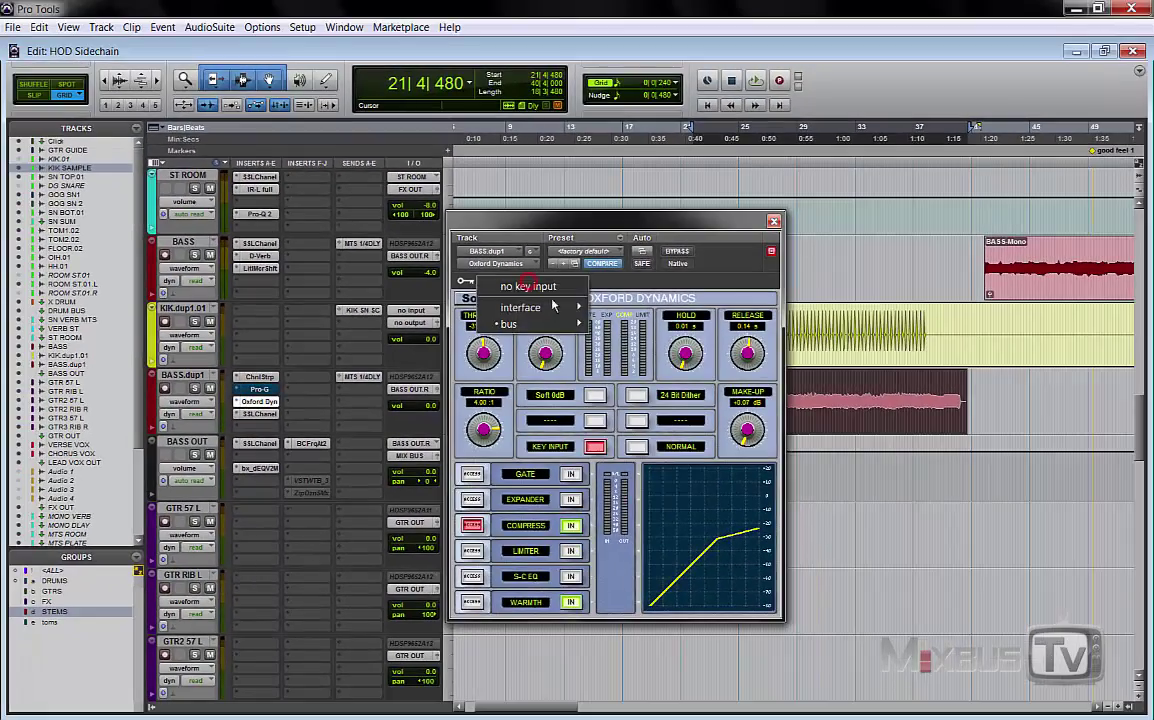
pyautogui.moveTo(510, 323)
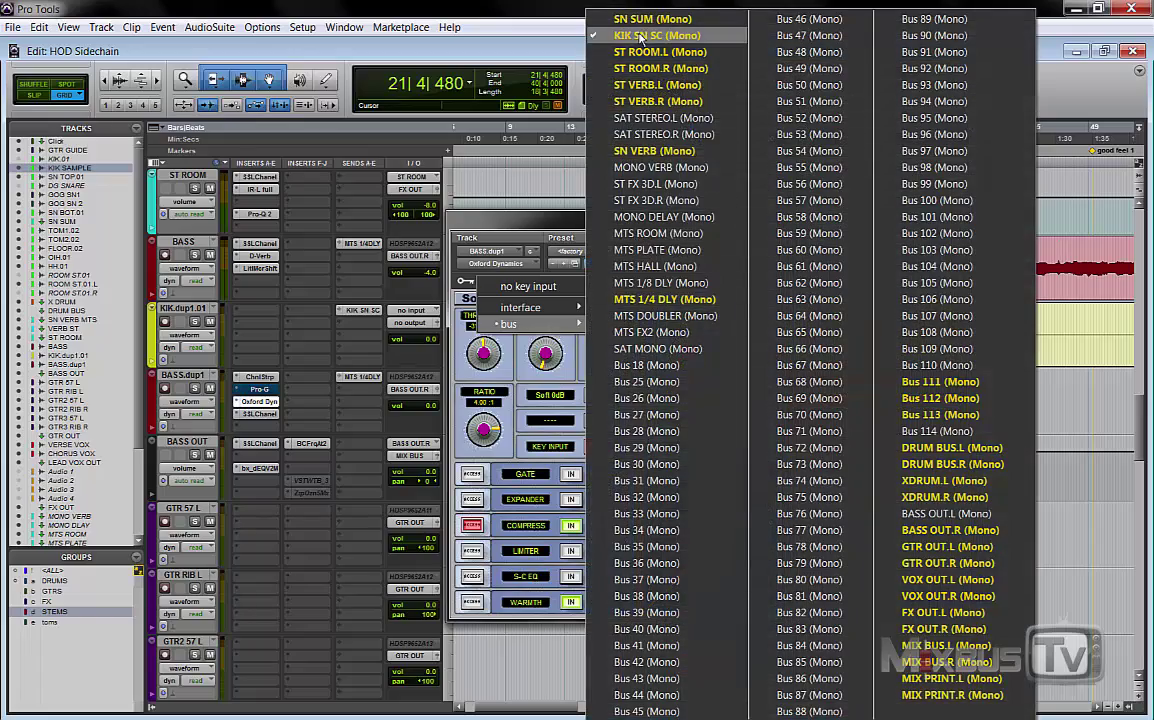
pyautogui.click(642, 37)
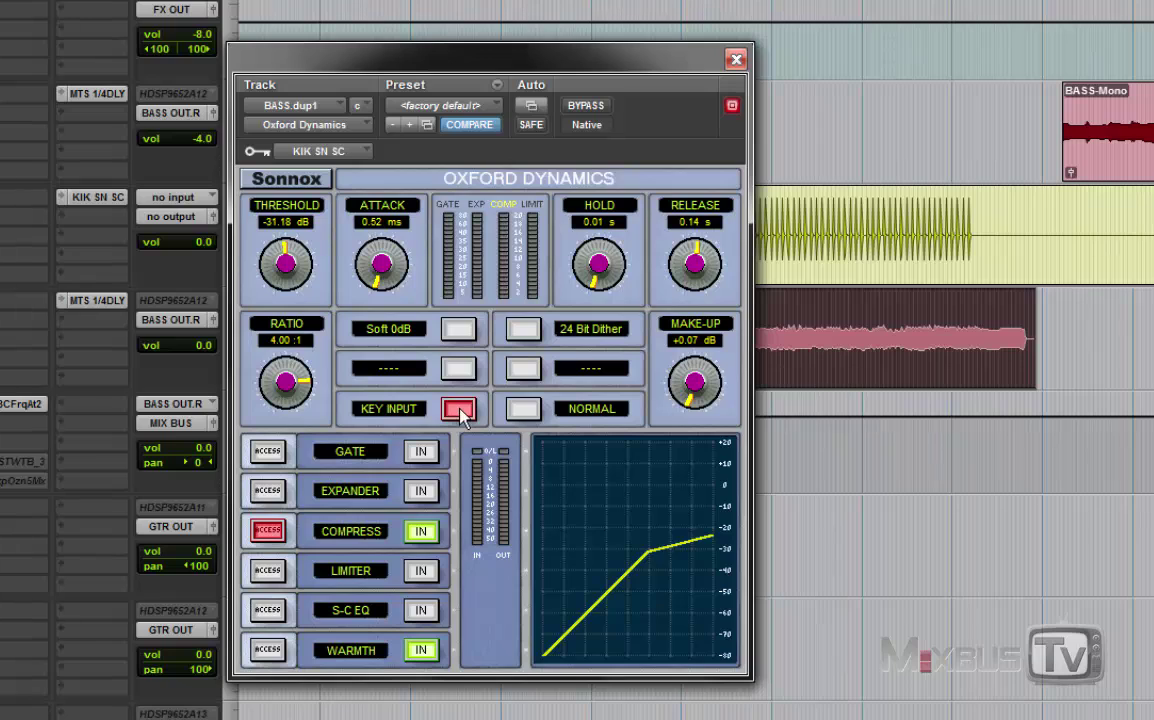
pyautogui.click(458, 410)
pyautogui.click(459, 410)
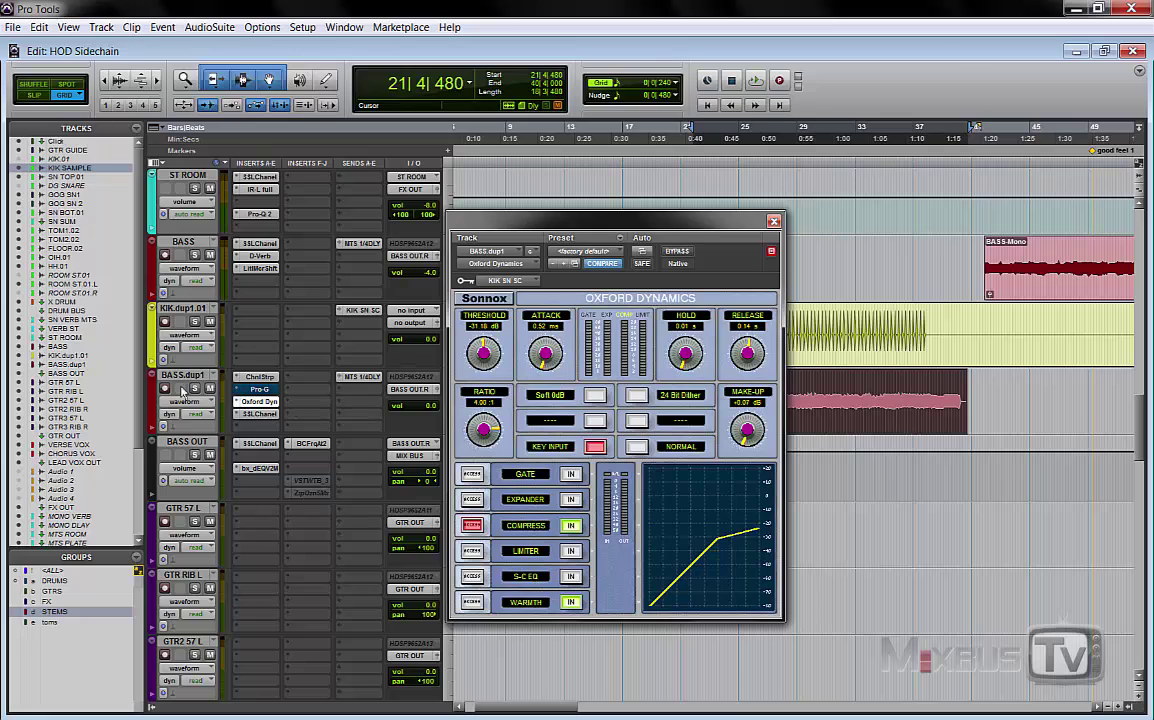
# Solo BASS.dup1 and BASS OUT and audition the bass with Oxford Dynamics both bypassed and active.
pyautogui.click(194, 388)
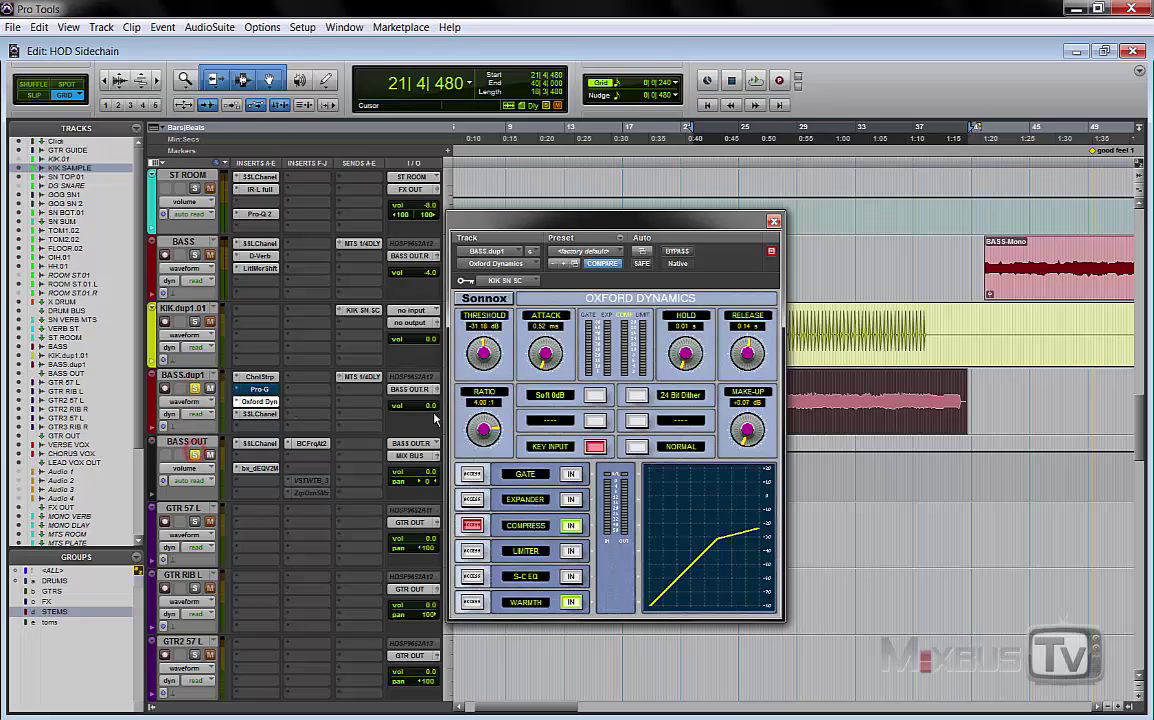
pyautogui.click(677, 251)
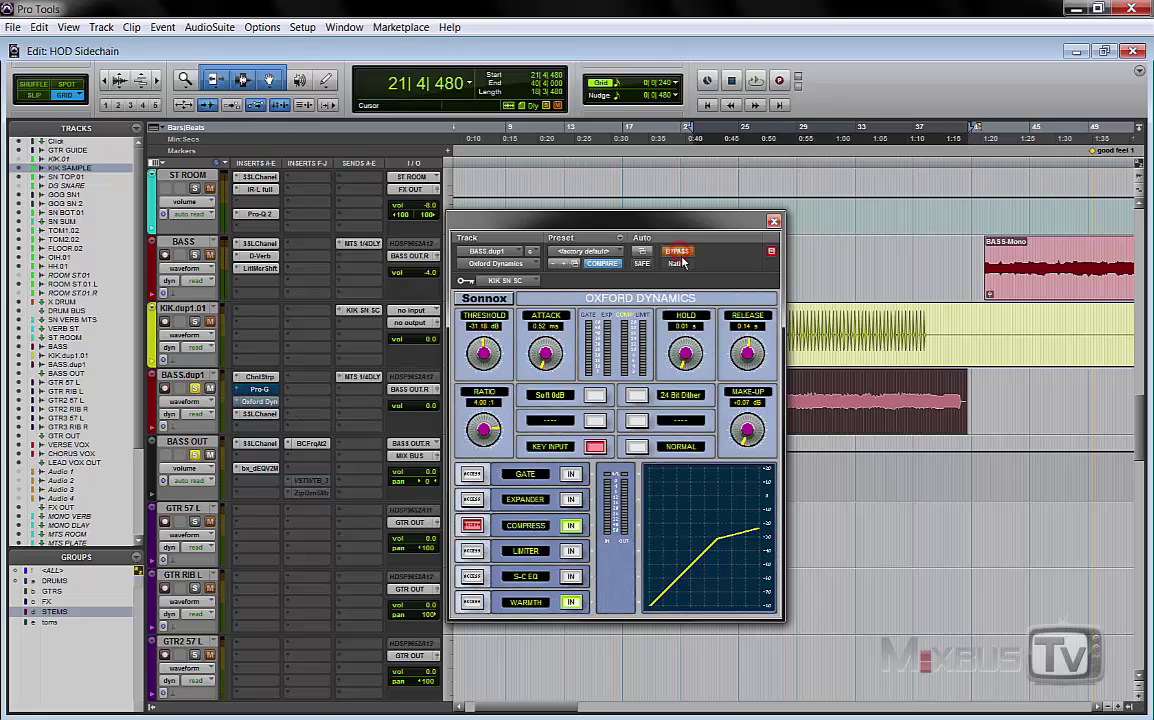
pyautogui.press('space')
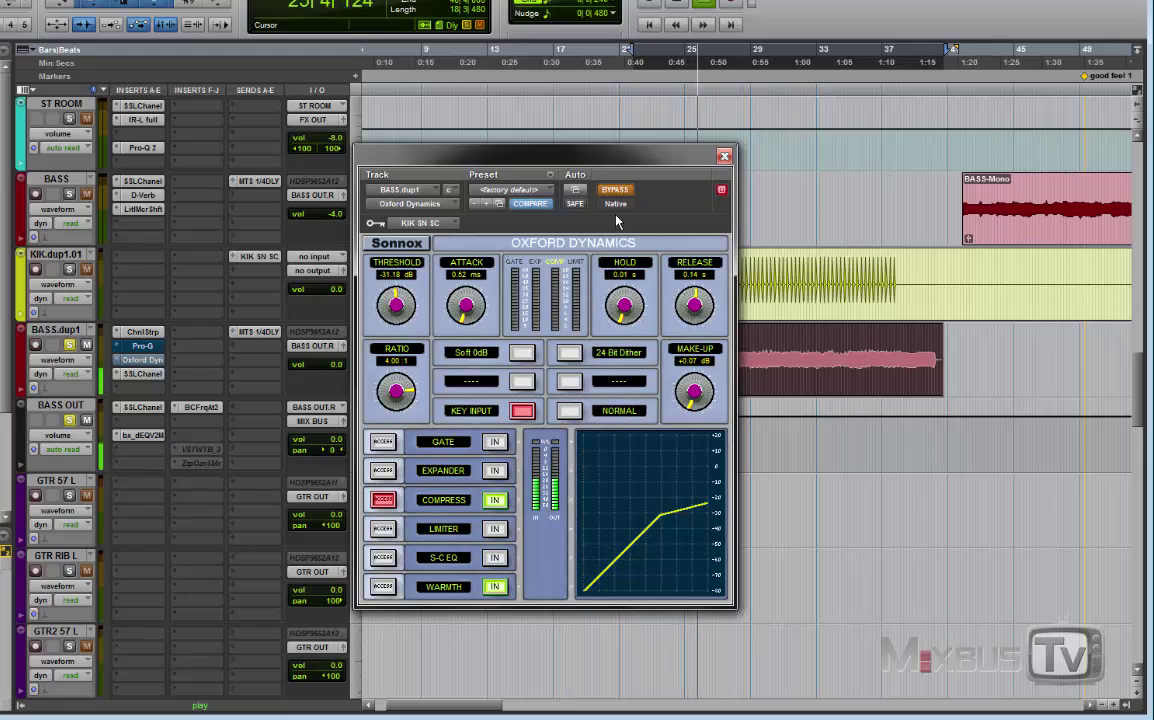
pyautogui.click(615, 190)
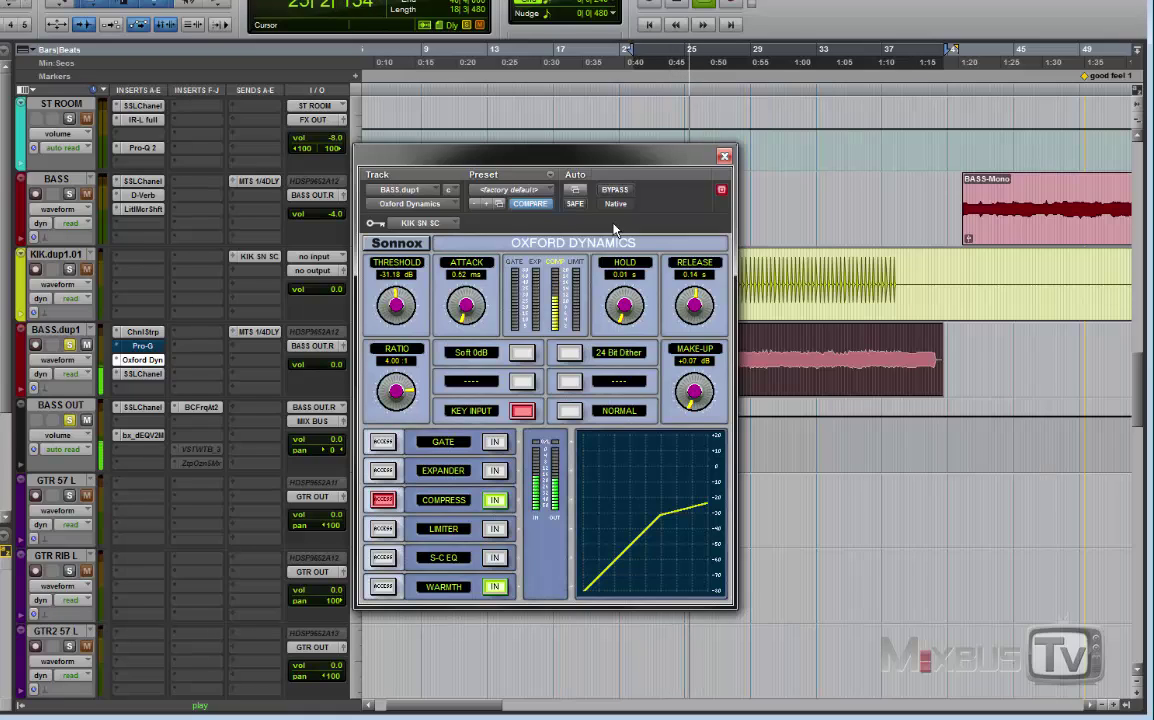
pyautogui.press('space')
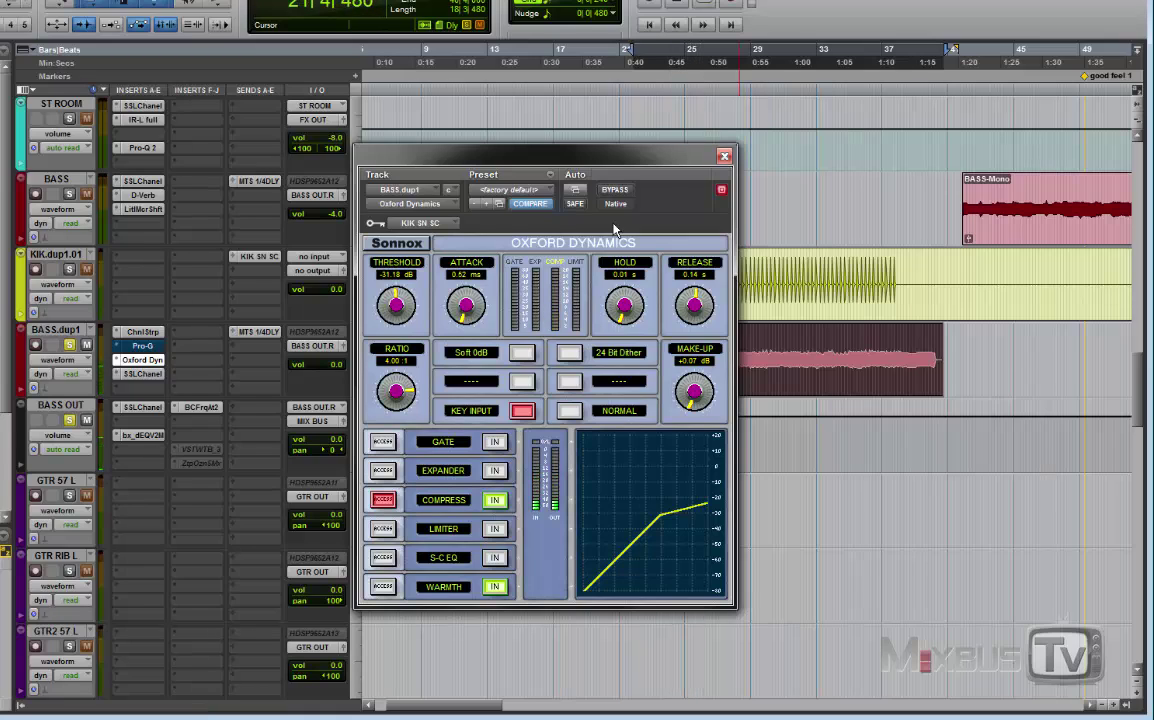
# Move the plug-in window aside and highlight the kick hits on KIK.dup1.01, followed by the BASS.dup1 clip.
pyautogui.moveTo(654, 165); pyautogui.dragTo(547, 161)
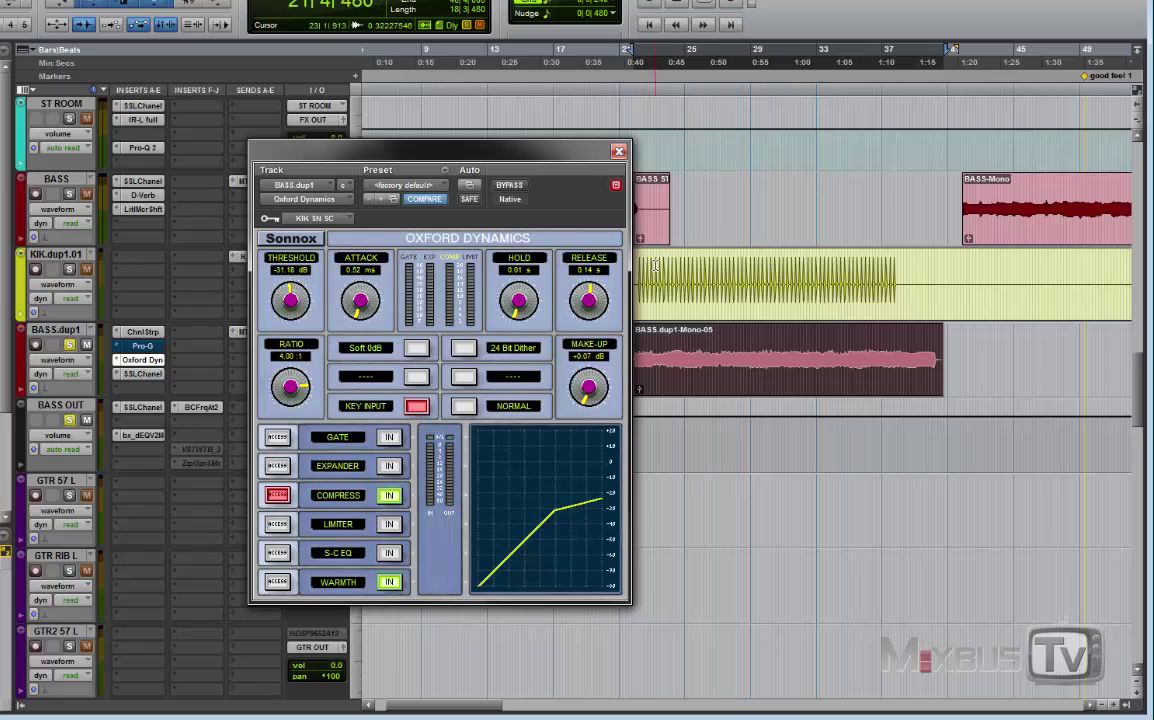
pyautogui.moveTo(890, 265); pyautogui.dragTo(637, 277)
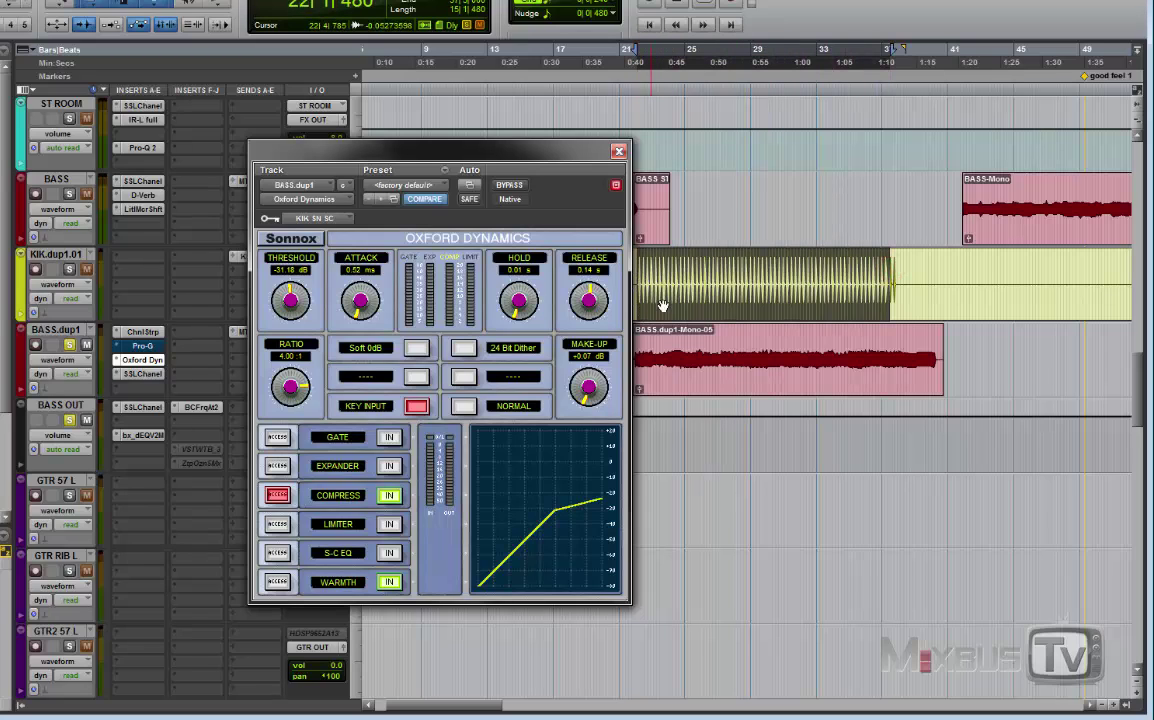
pyautogui.click(712, 375)
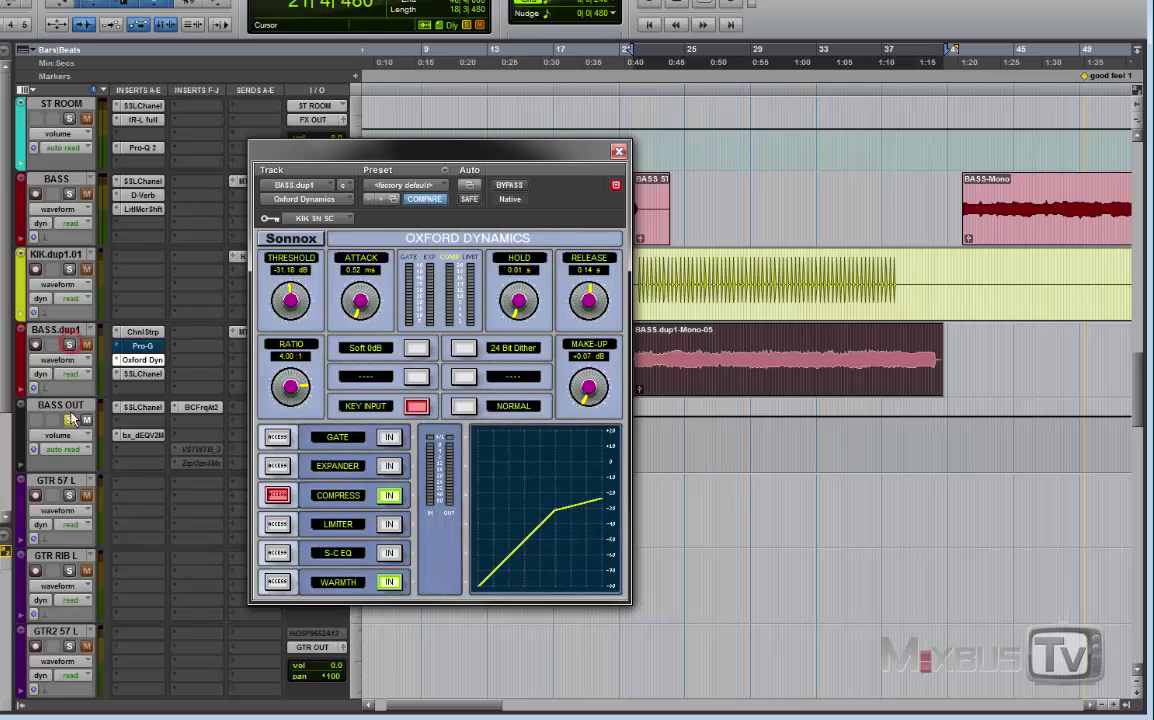
# Clear the bass solos and audition the full mix with Oxford Dynamics both bypassed and active.
pyautogui.click(72, 418)
pyautogui.rightClick(142, 359)
pyautogui.click(152, 368)
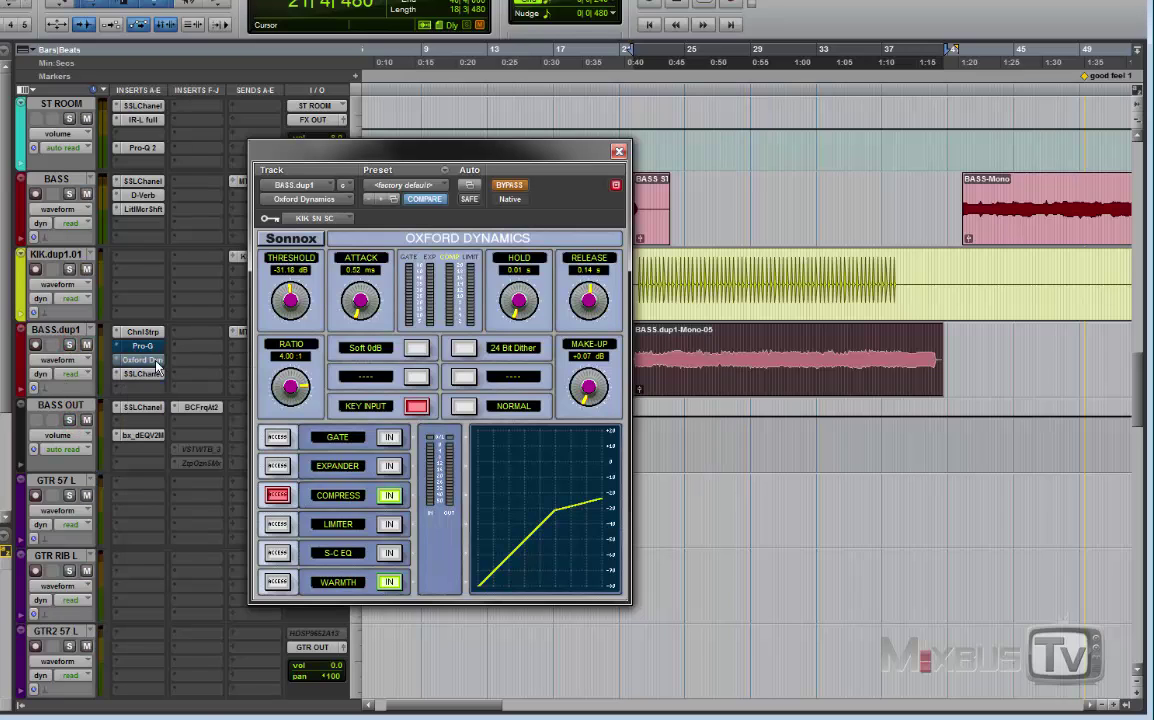
pyautogui.press('space')
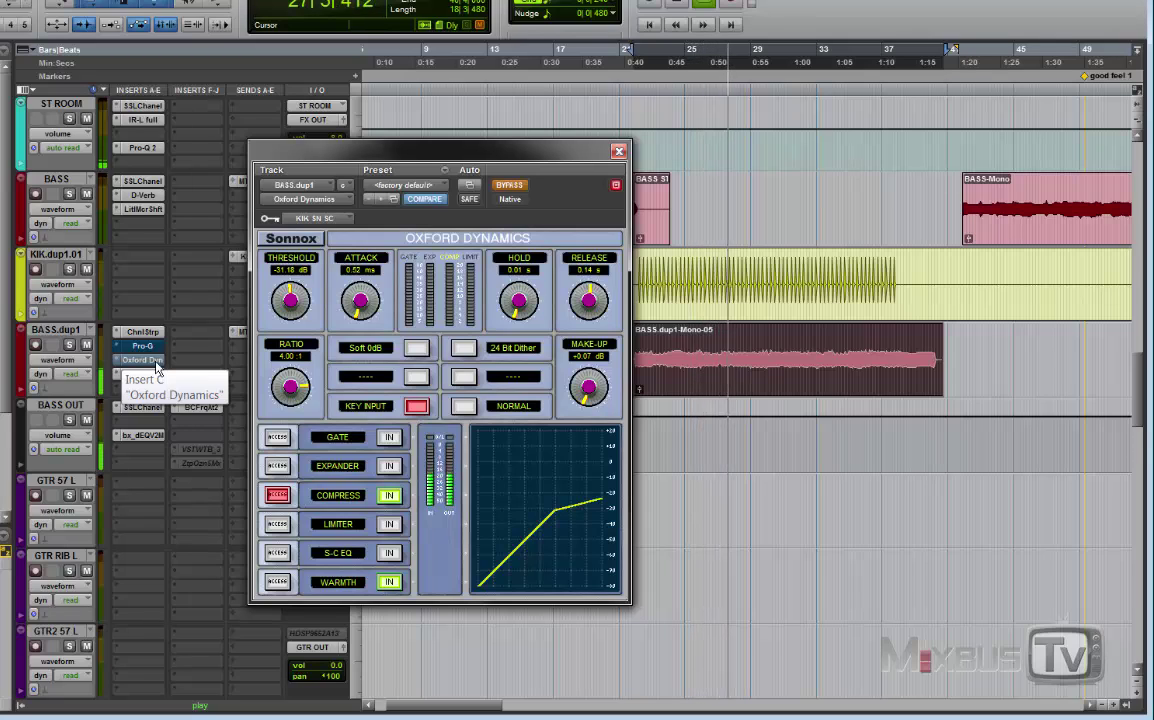
pyautogui.rightClick(157, 370)
pyautogui.click(165, 374)
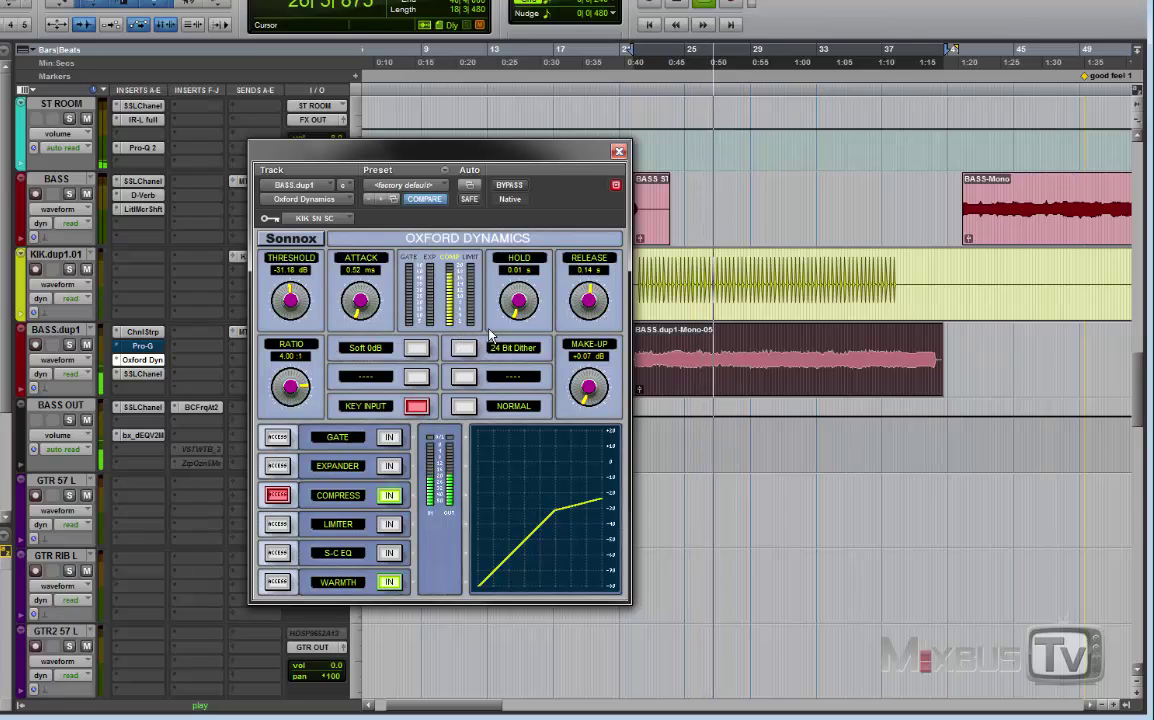
pyautogui.press('space')
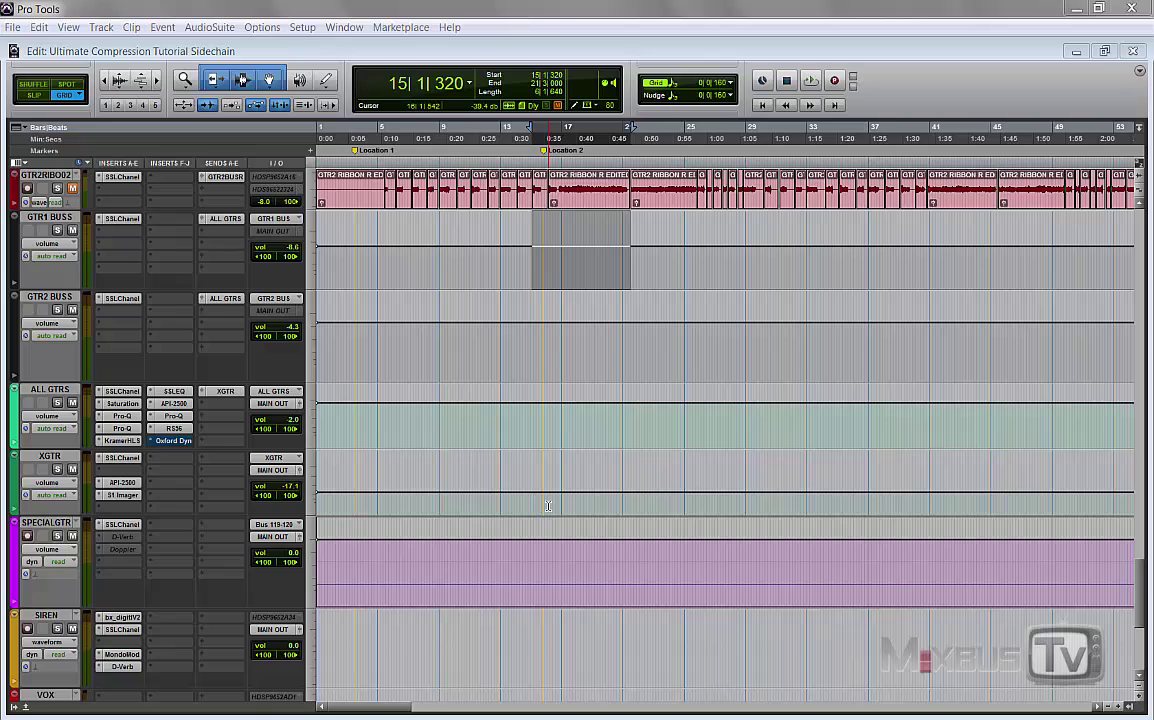
# Play the selected section in the Ultimate Compression Tutorial Sidechain session and extend the GTR1 BUSS selection to end at 25|4|320.
pyautogui.press('space')
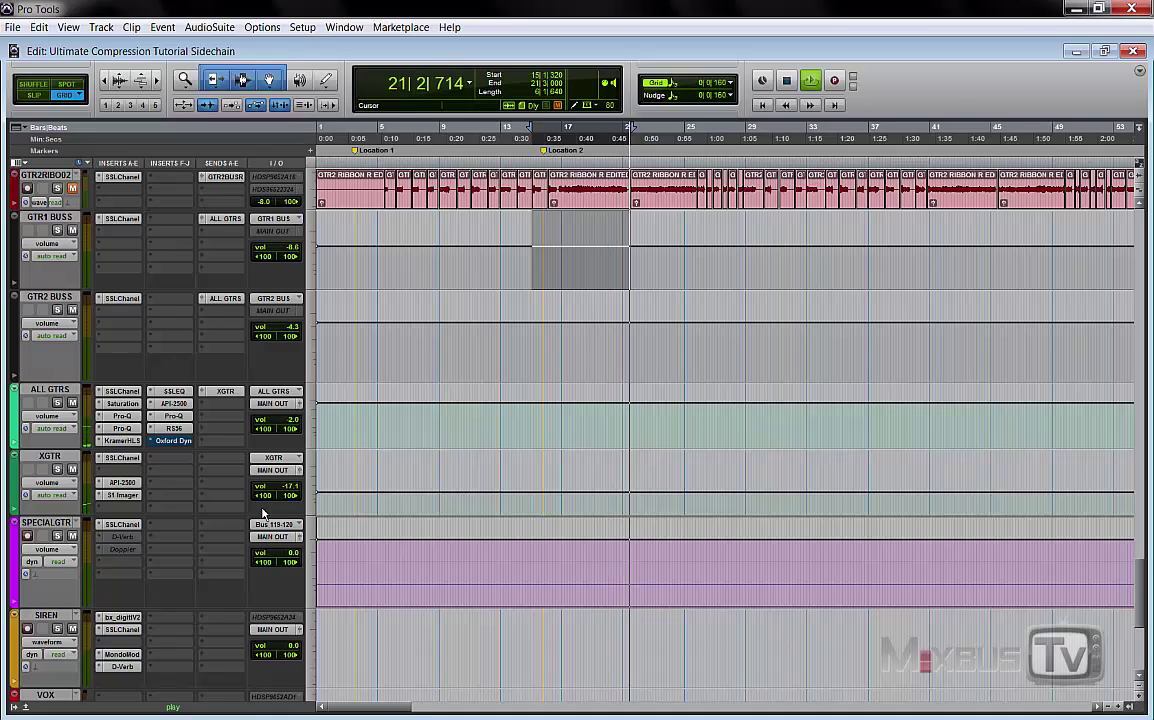
pyautogui.press('space')
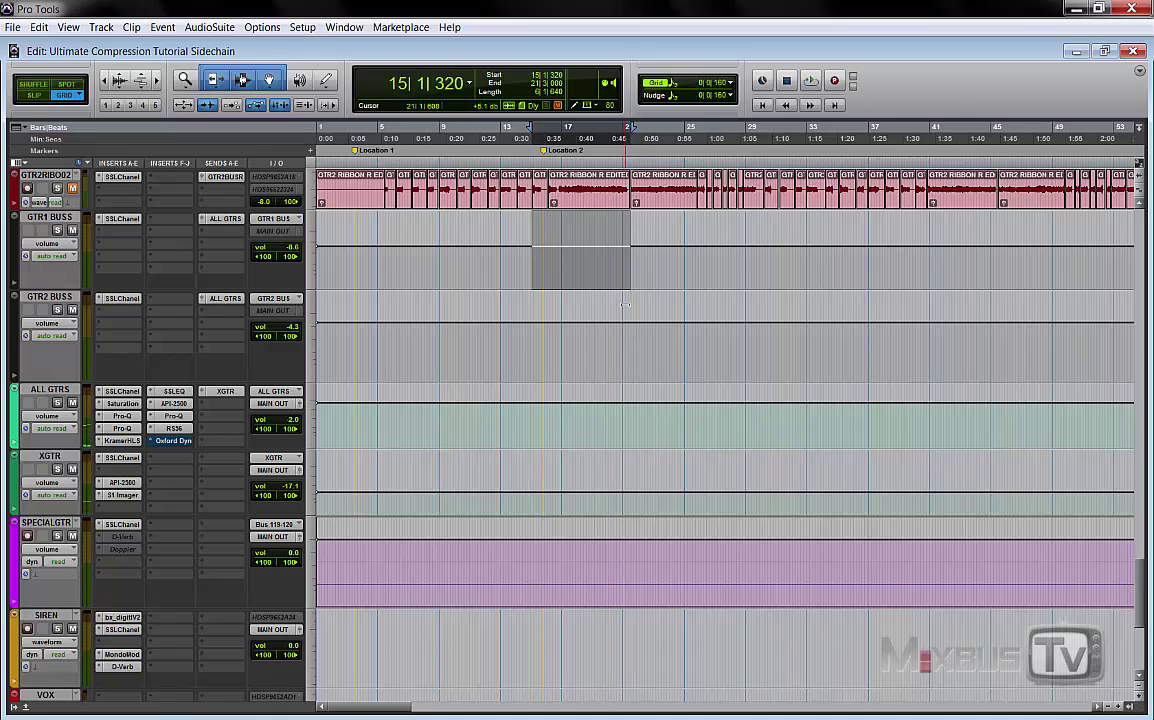
pyautogui.keyDown('shift'); pyautogui.click(697, 258); pyautogui.keyUp('shift')
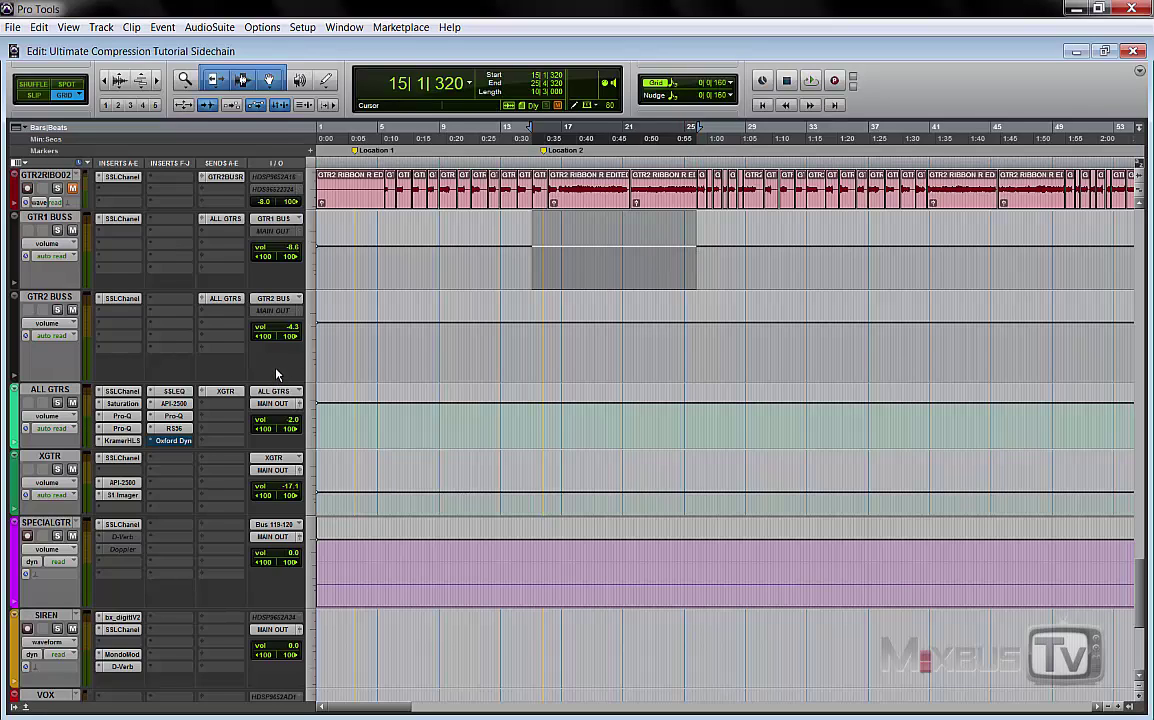
# Locate and select the SN track among the drums to examine its SN VERB send.
pyautogui.scroll(1, 276, 372)
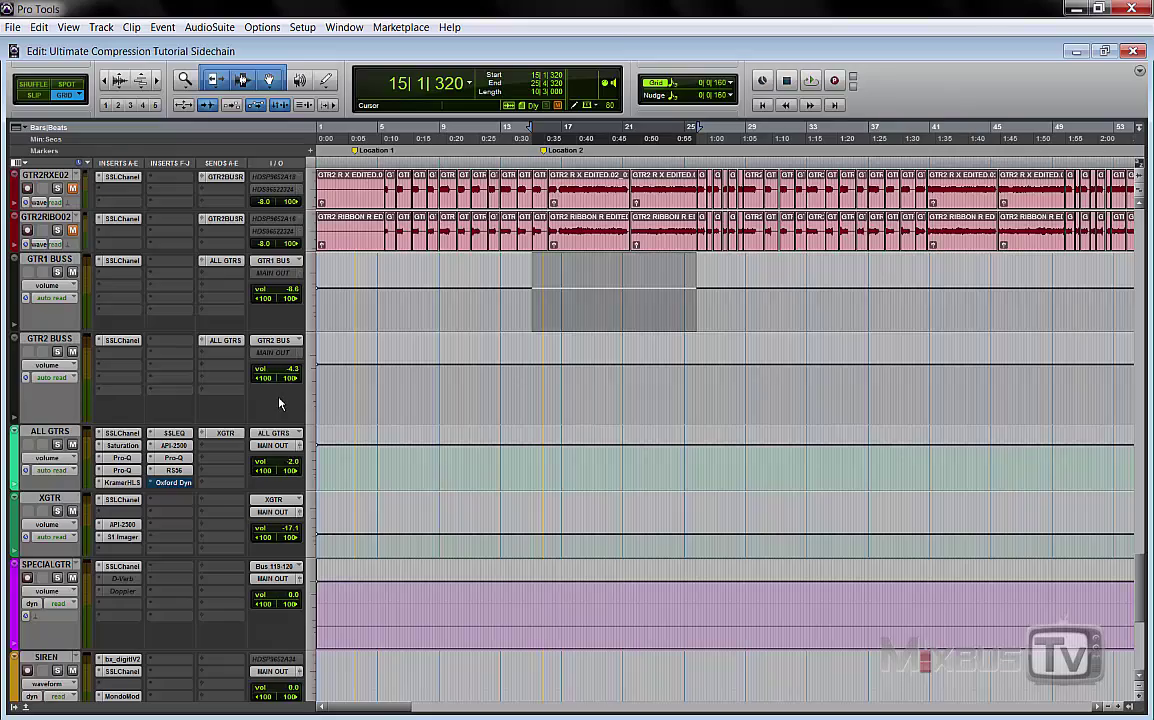
pyautogui.scroll(15, 279, 403)
pyautogui.scroll(15, 279, 403)
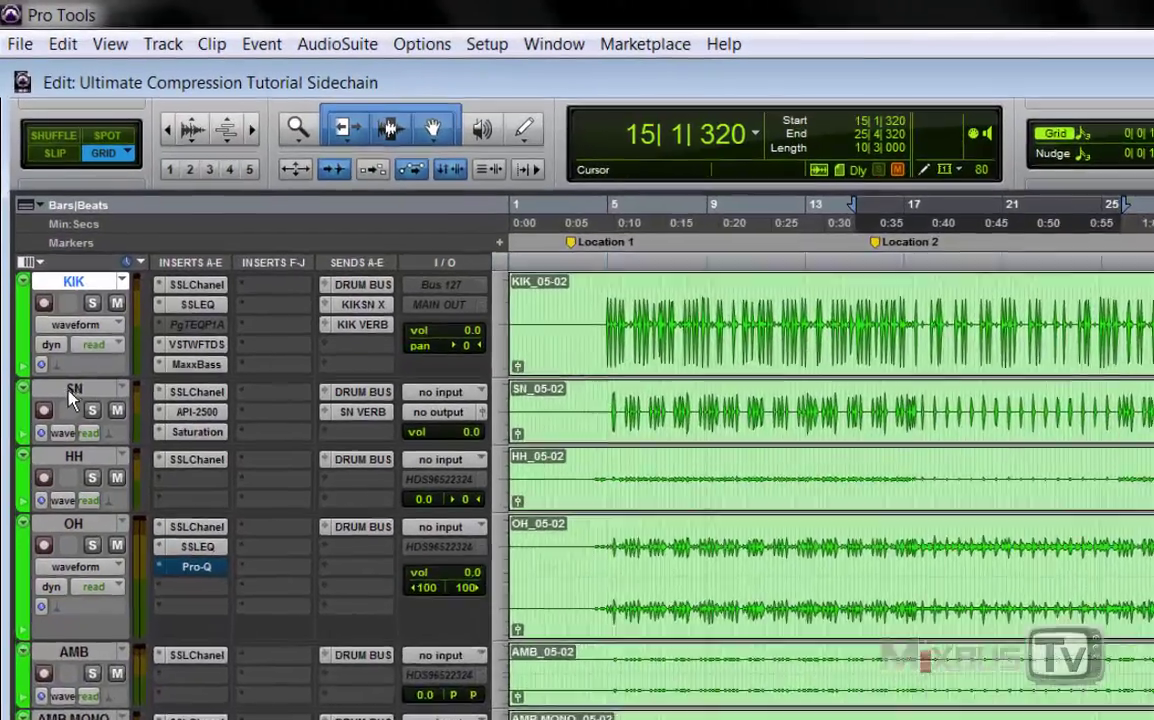
pyautogui.click(43, 244)
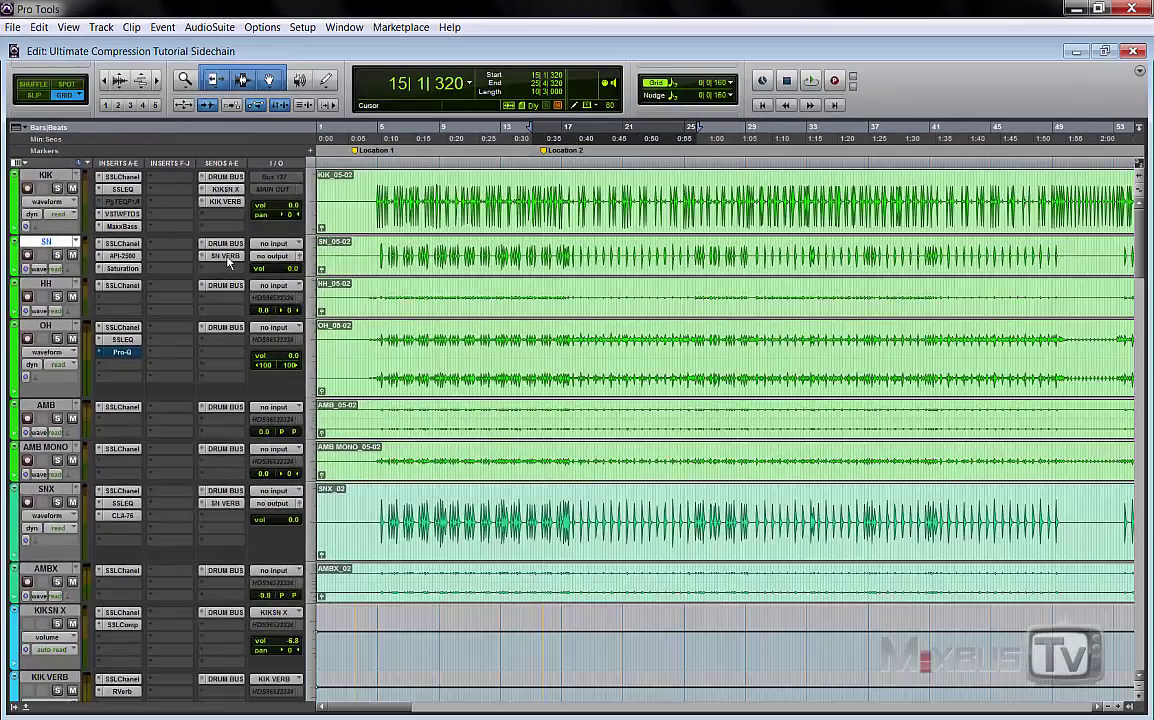
# Return to the guitar busses, select the ALL GTRS track and open its Oxford Dynamics insert.
pyautogui.scroll(-10, 235, 292)
pyautogui.scroll(-15, 237, 295)
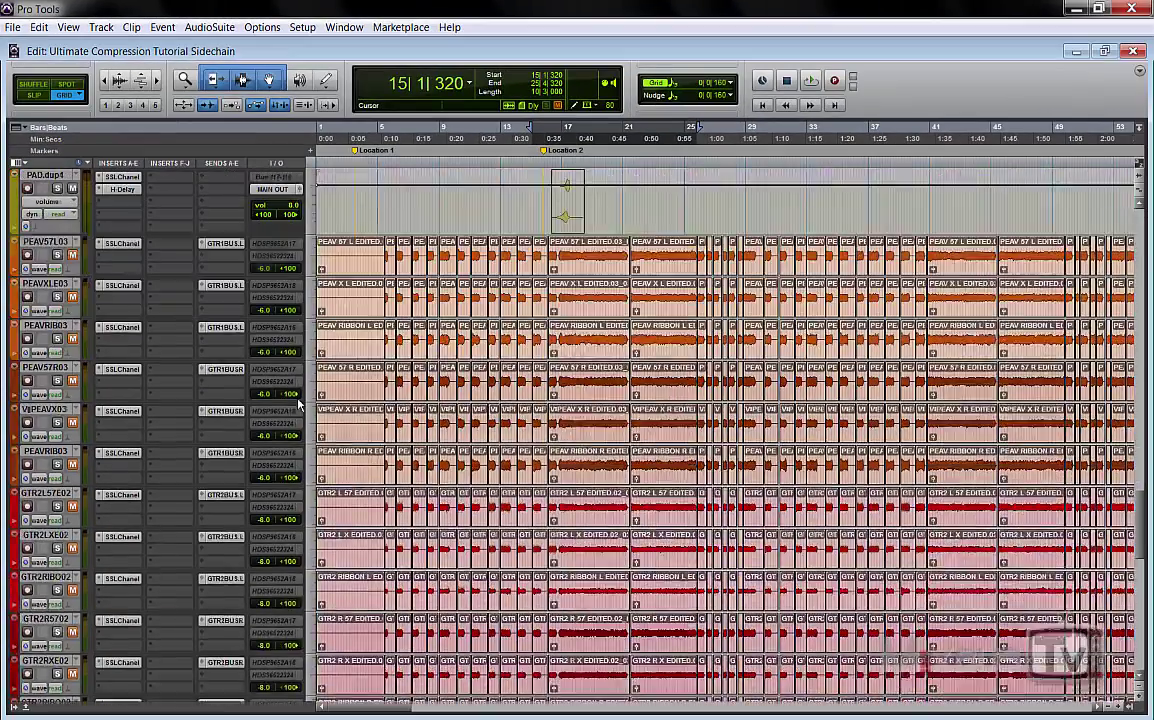
pyautogui.scroll(-1, 298, 404)
pyautogui.scroll(-6, 298, 404)
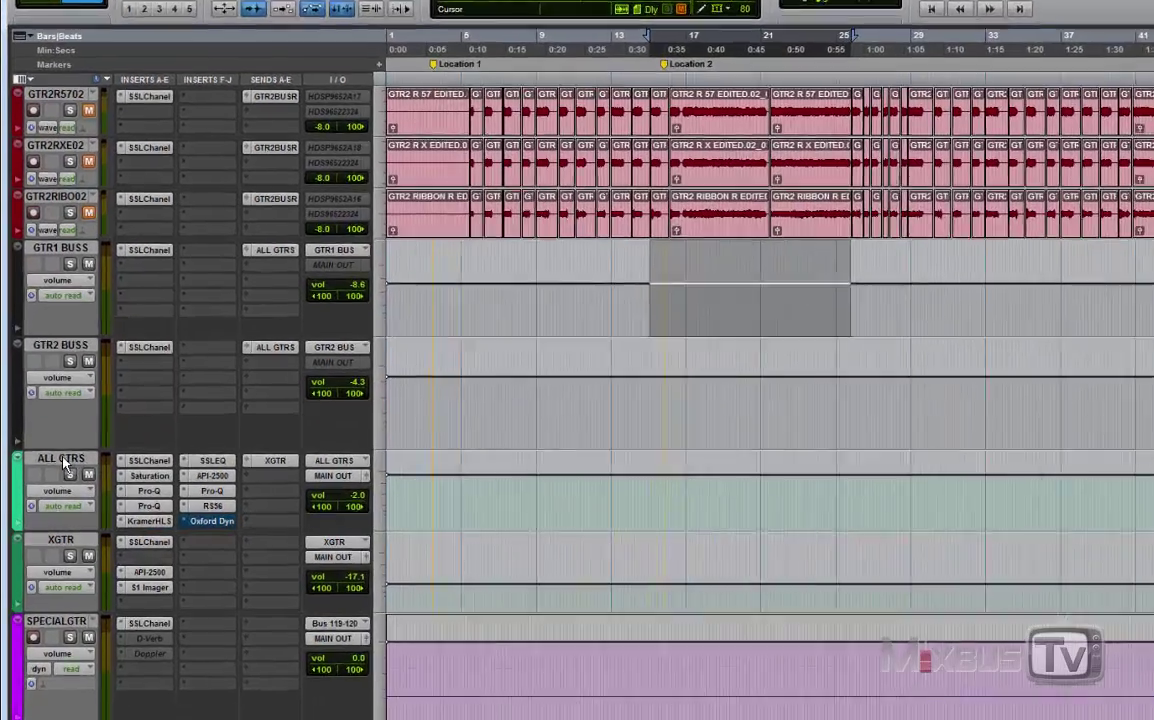
pyautogui.click(64, 477)
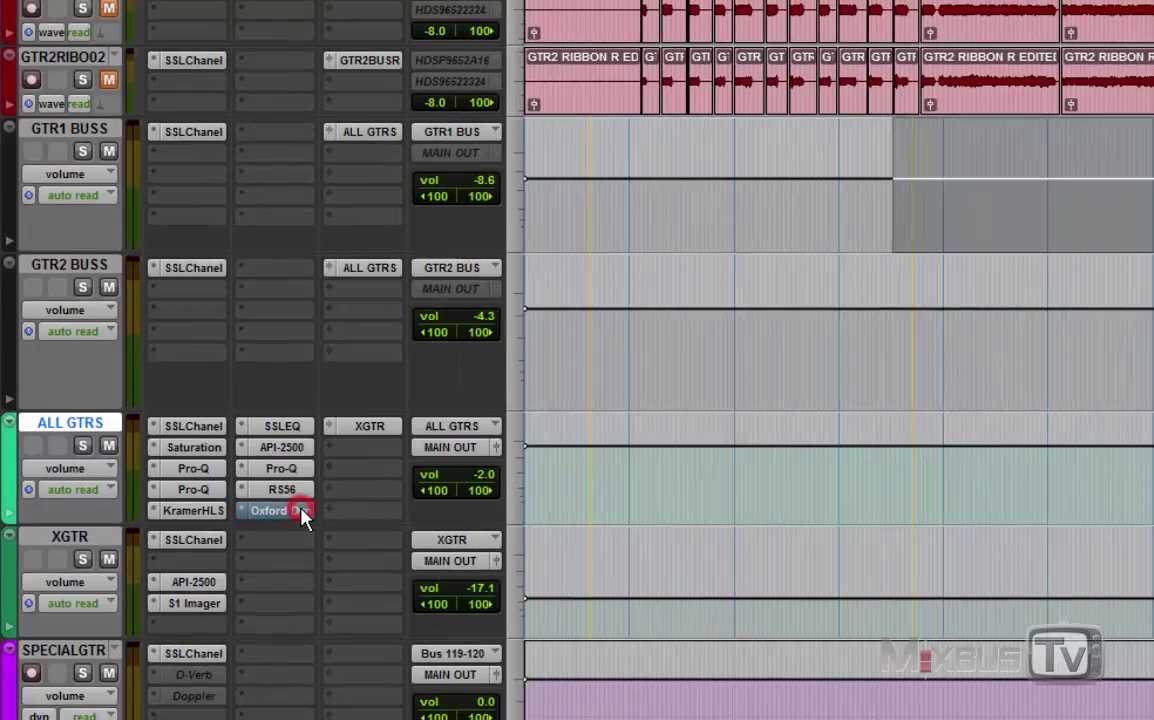
pyautogui.click(302, 513)
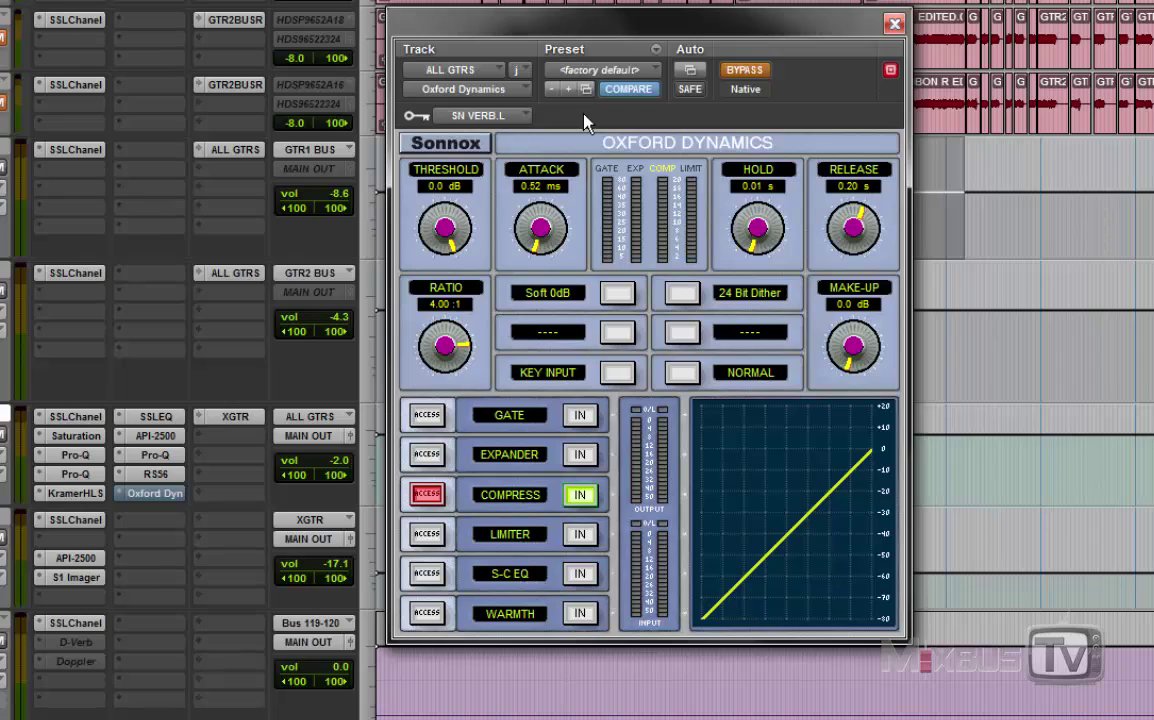
# Enable the key input, take Oxford Dynamics out of bypass and lower the threshold to -36.86 dB.
pyautogui.click(619, 374)
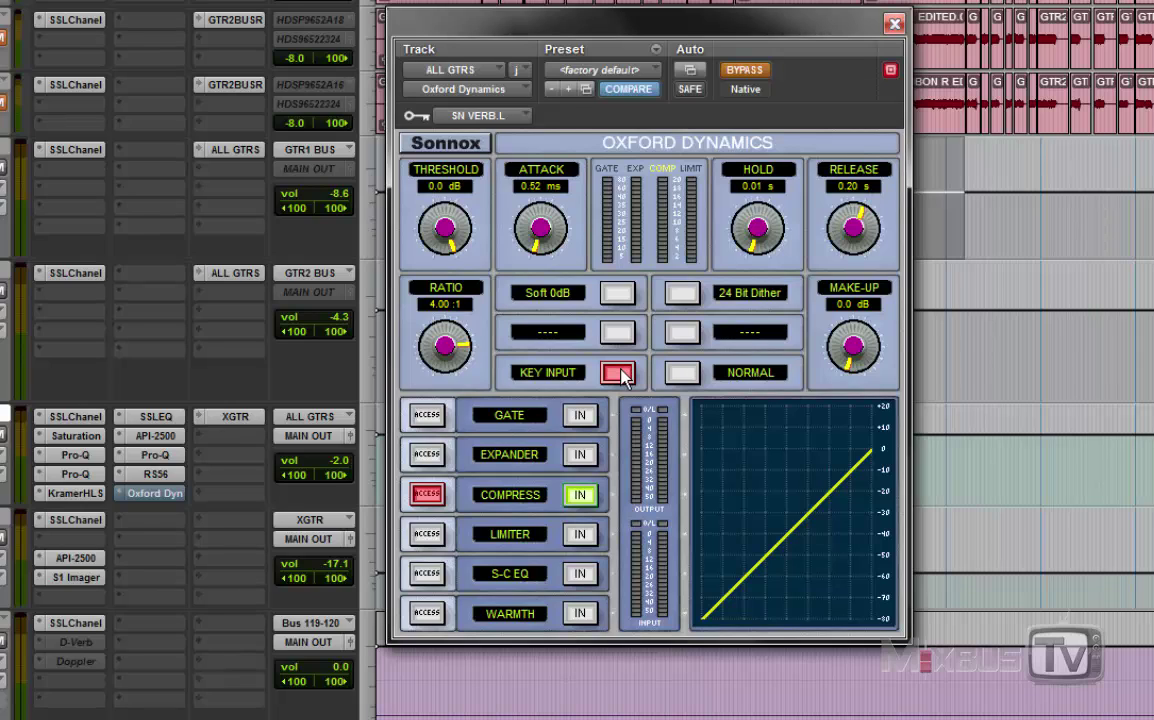
pyautogui.click(744, 71)
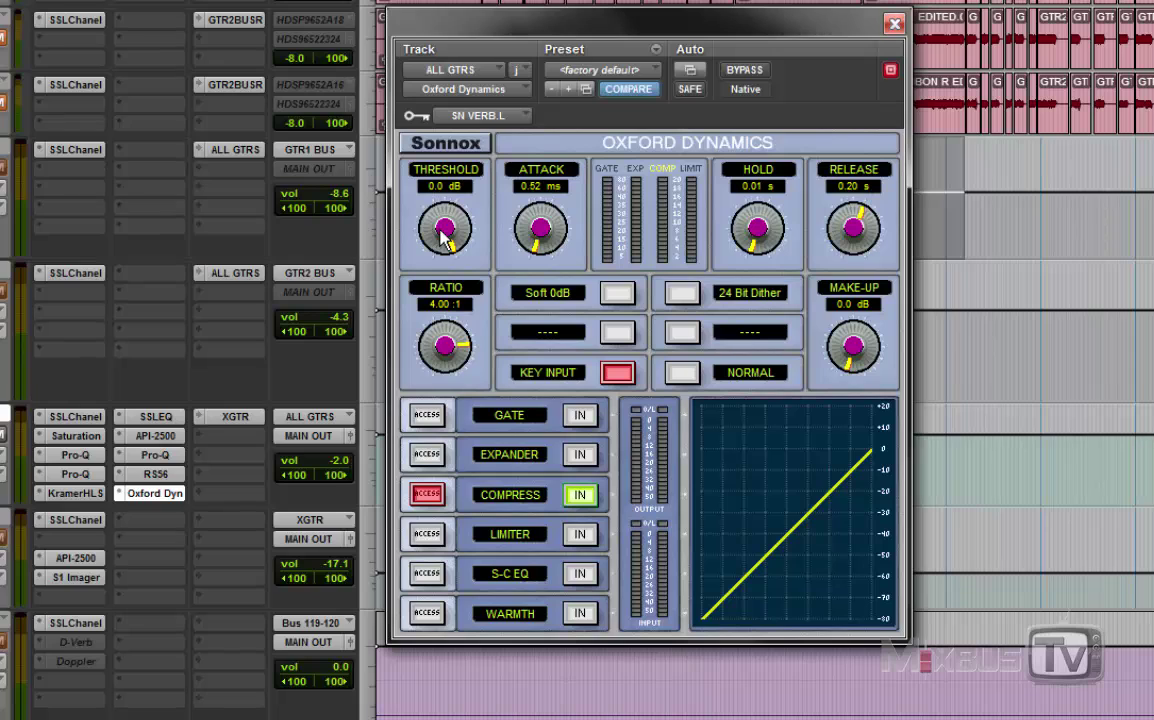
pyautogui.moveTo(443, 228); pyautogui.dragTo(456, 425)
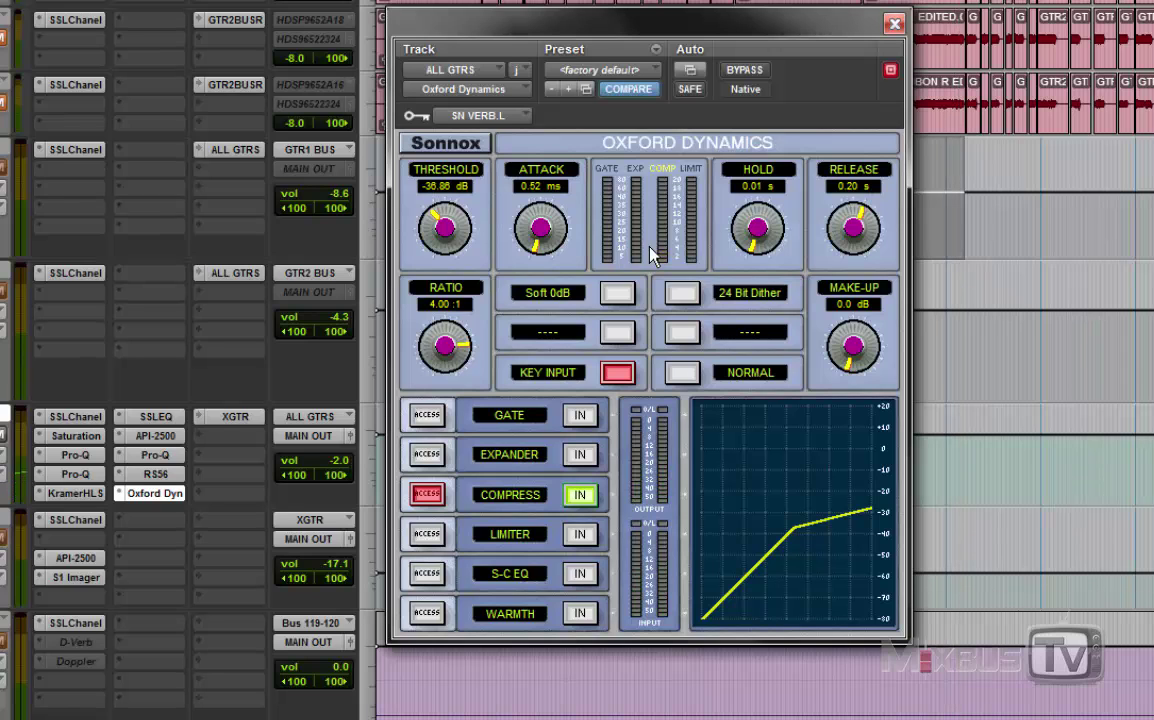
# Move the plug-in window around to uncover the GTR2 tracks and select their two long sustained clips starting at 16|1|474.
pyautogui.moveTo(760, 42); pyautogui.dragTo(760, 172)
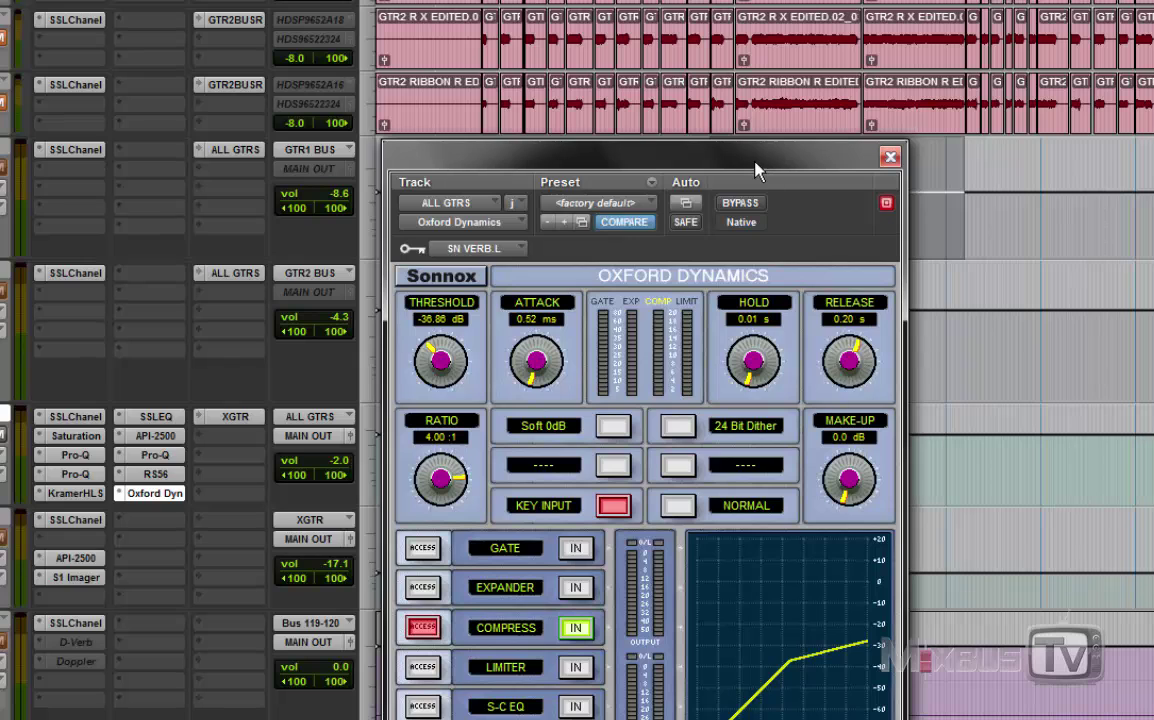
pyautogui.moveTo(757, 170); pyautogui.dragTo(752, 68)
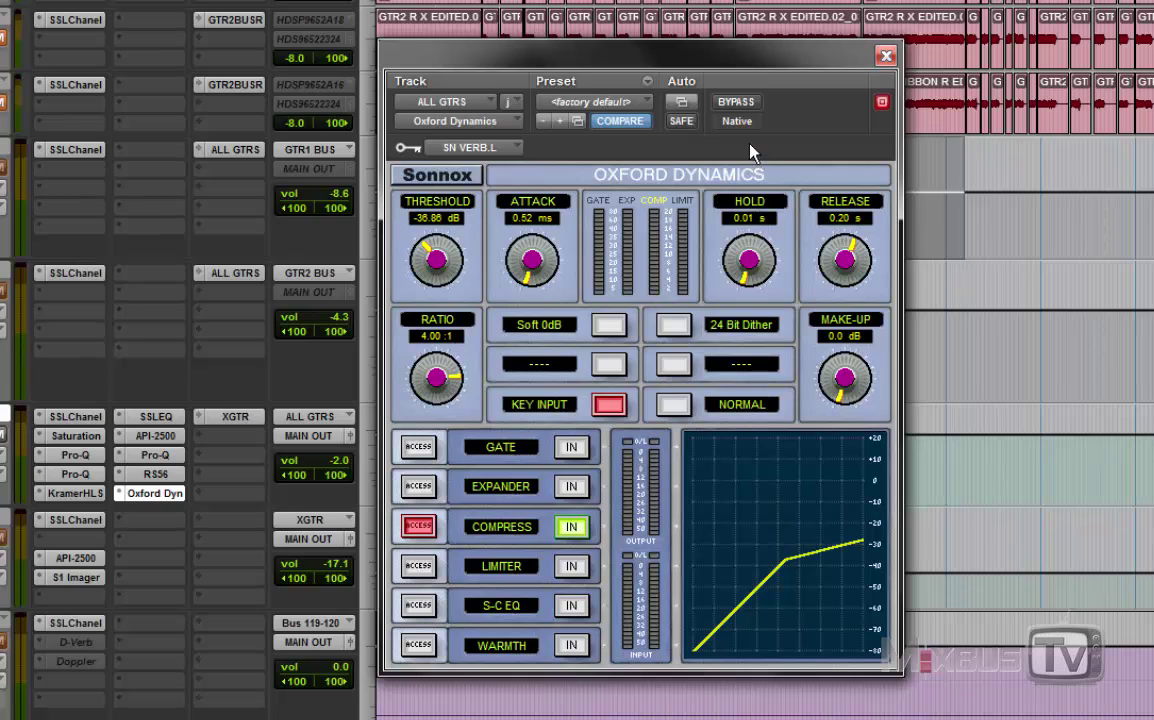
pyautogui.moveTo(797, 113); pyautogui.dragTo(785, 225)
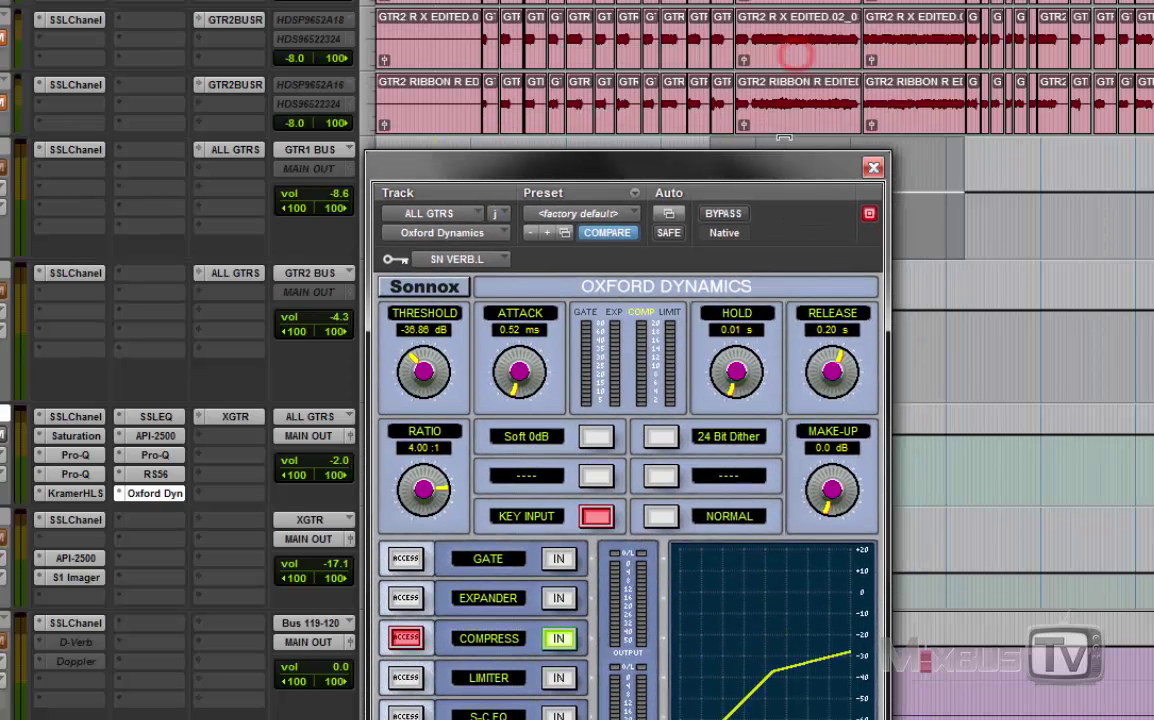
pyautogui.click(775, 113)
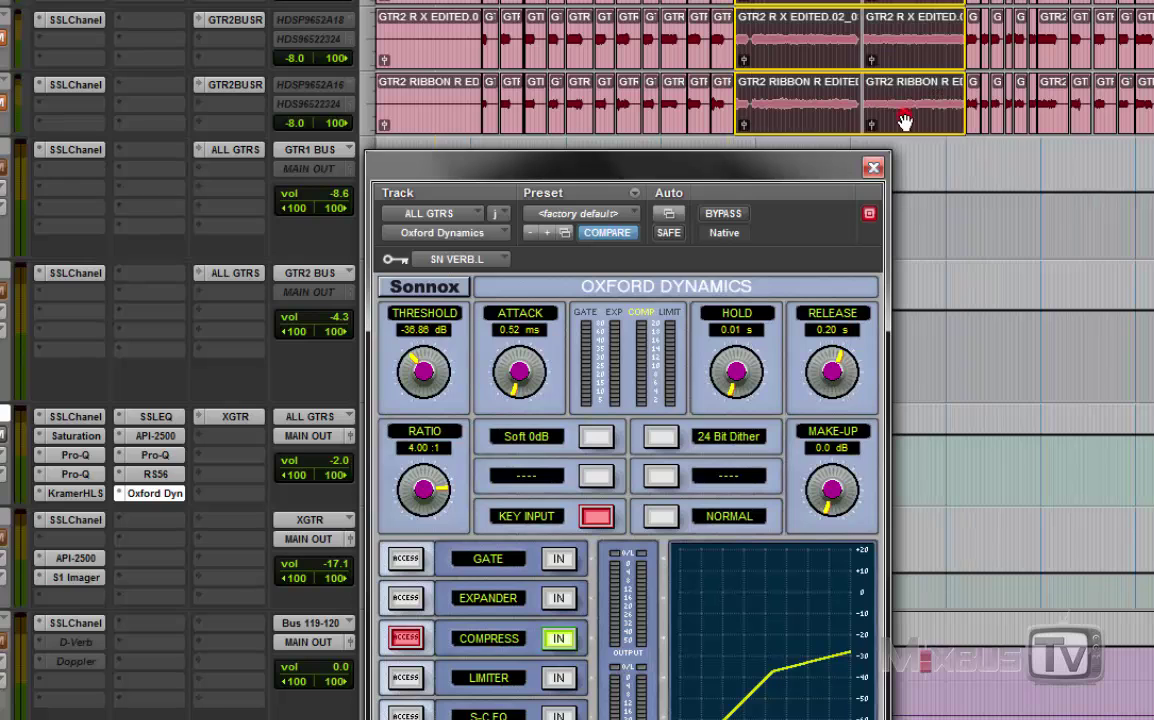
pyautogui.moveTo(789, 164); pyautogui.dragTo(797, 0)
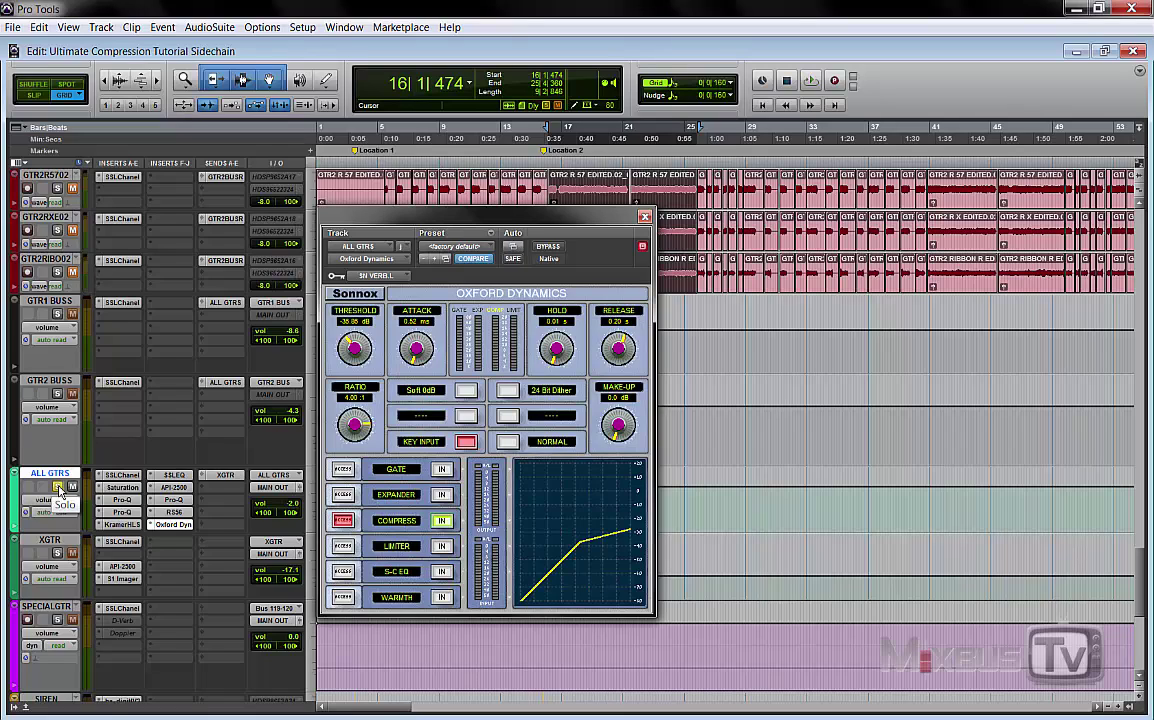
# Clear the solo on ALL GTRS and adjust the Oxford Dynamics threshold to -33.08 dB during playback.
pyautogui.click(58, 487)
pyautogui.click(247, 456)
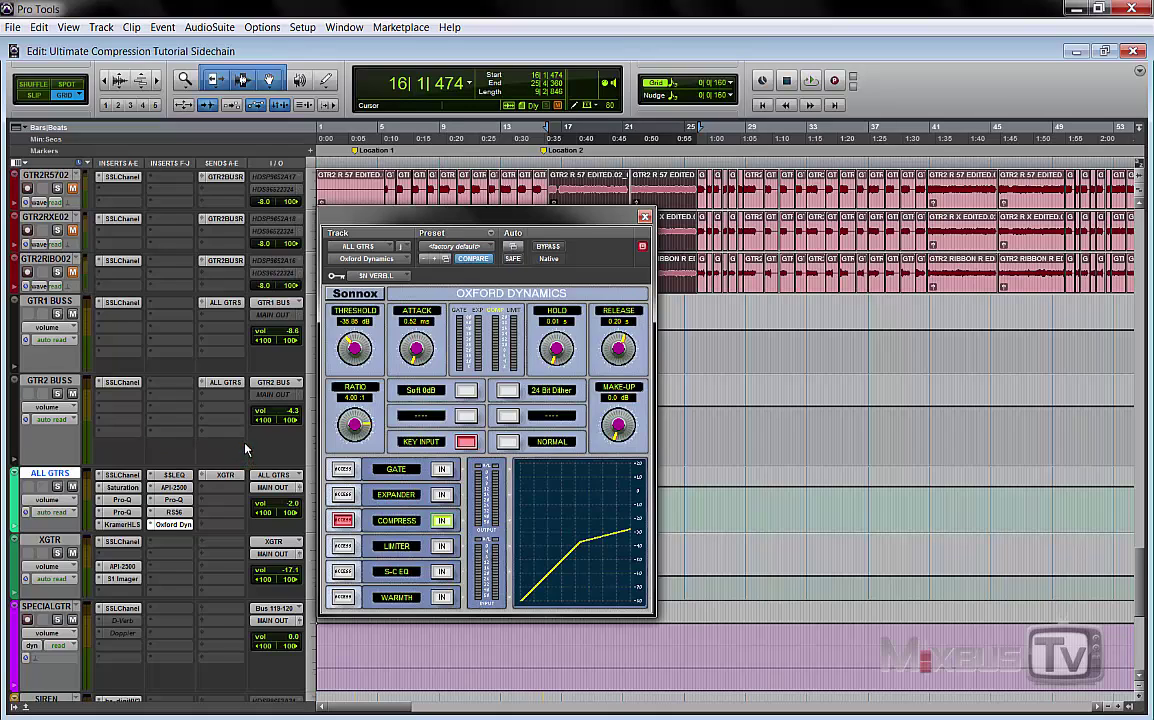
pyautogui.moveTo(356, 350); pyautogui.dragTo(373, 312)
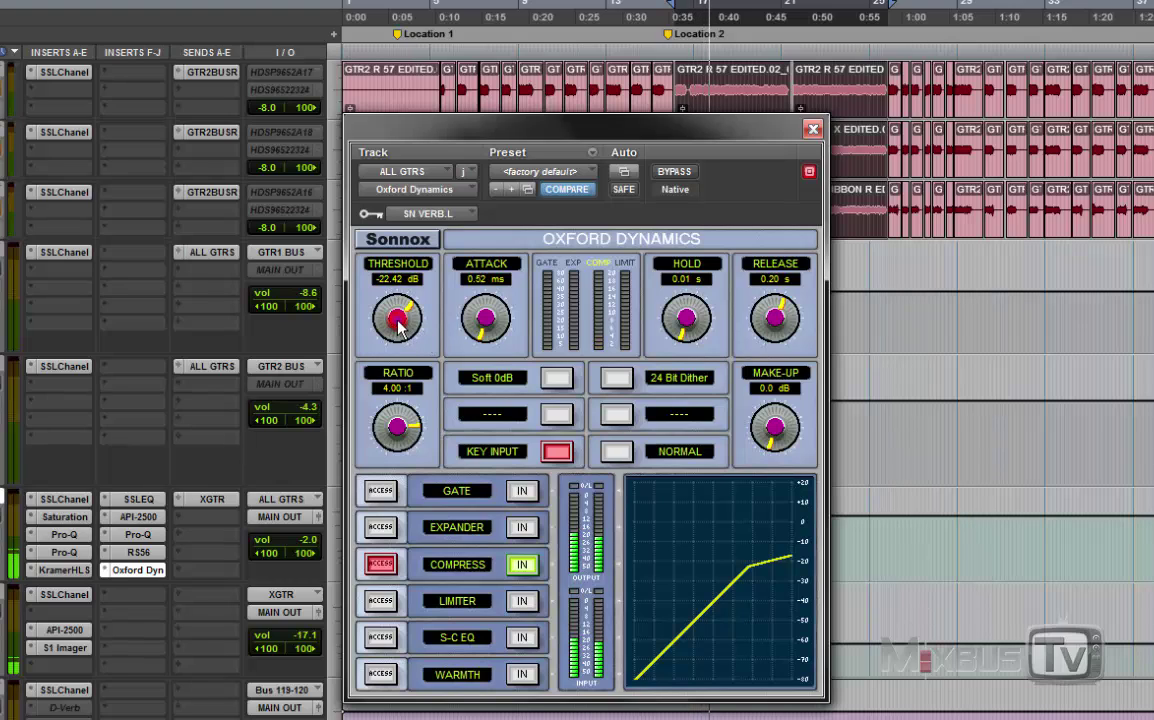
pyautogui.moveTo(398, 320); pyautogui.dragTo(398, 373)
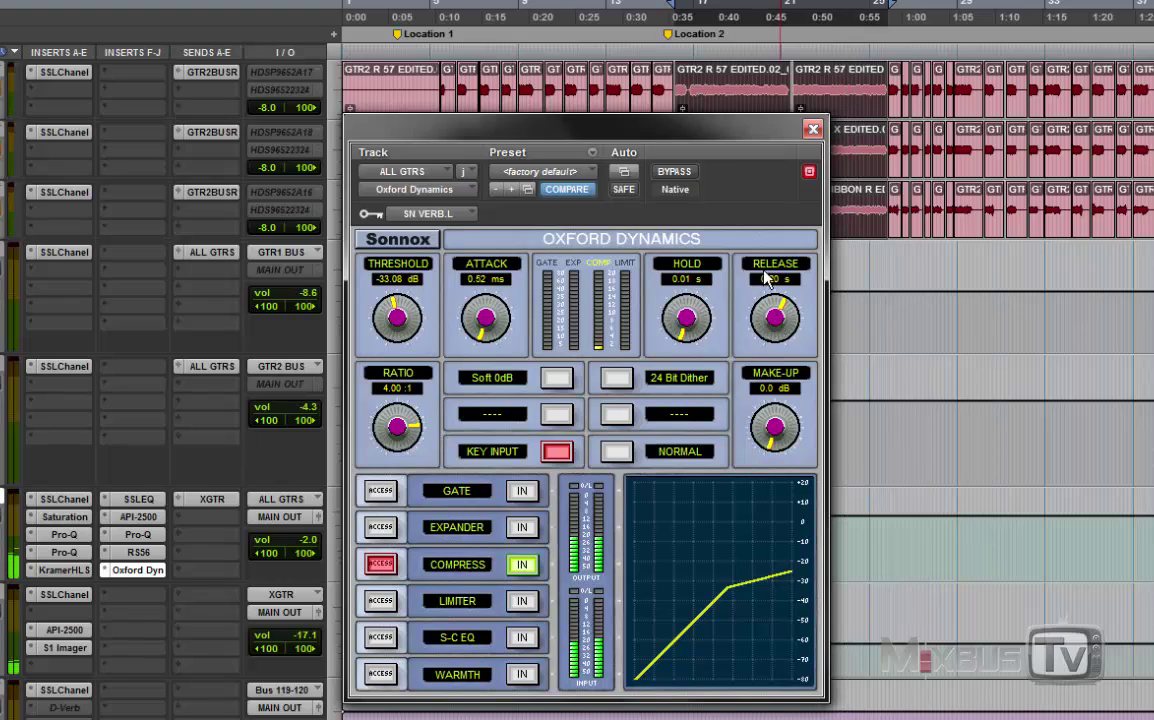
# Audition the selected guitar section with Oxford Dynamics both bypassed and active, and stop playback.
pyautogui.click(669, 173)
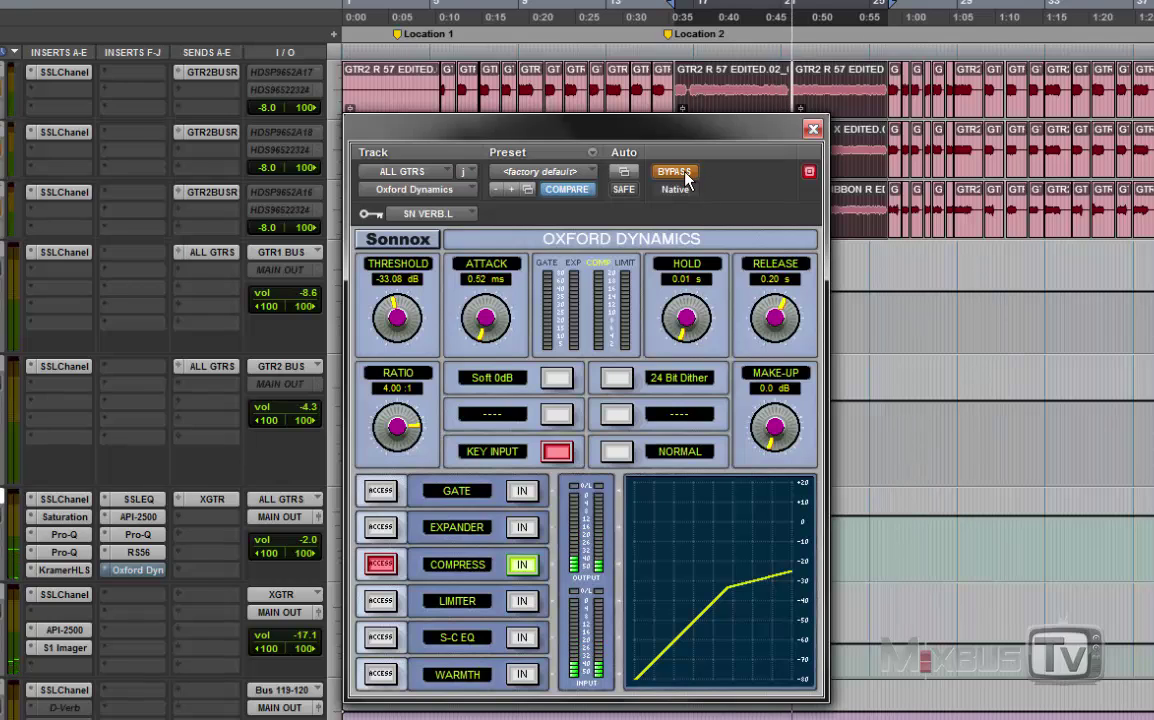
pyautogui.click(684, 176)
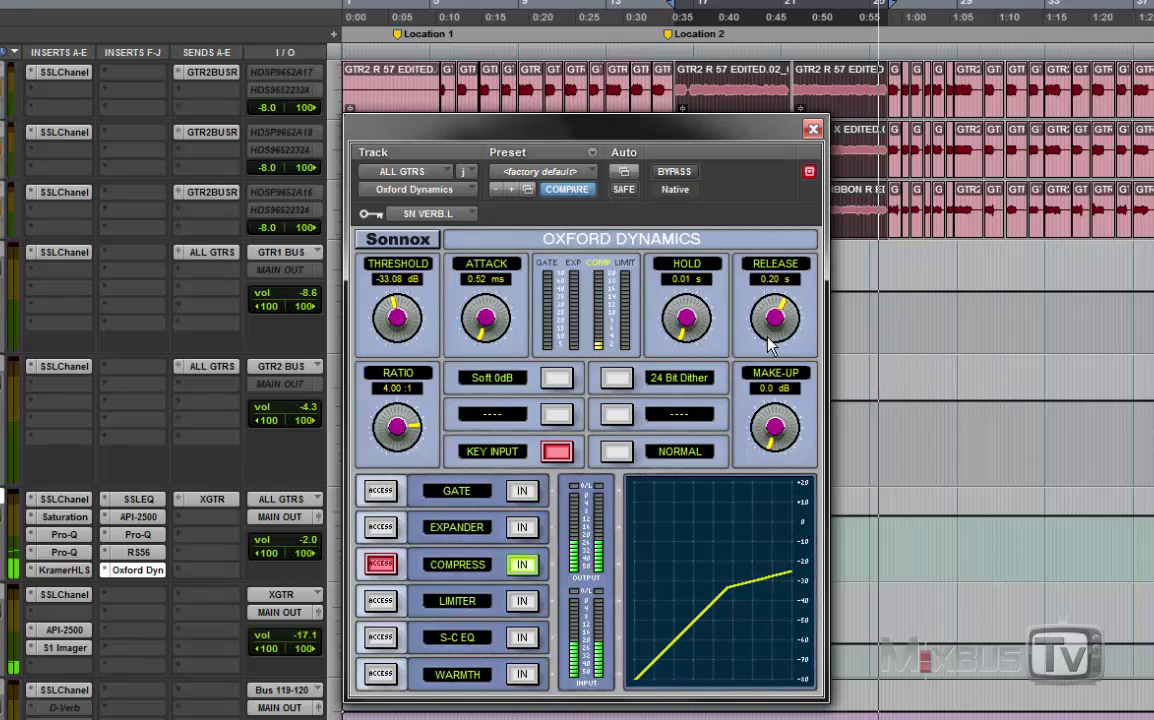
pyautogui.press('space')
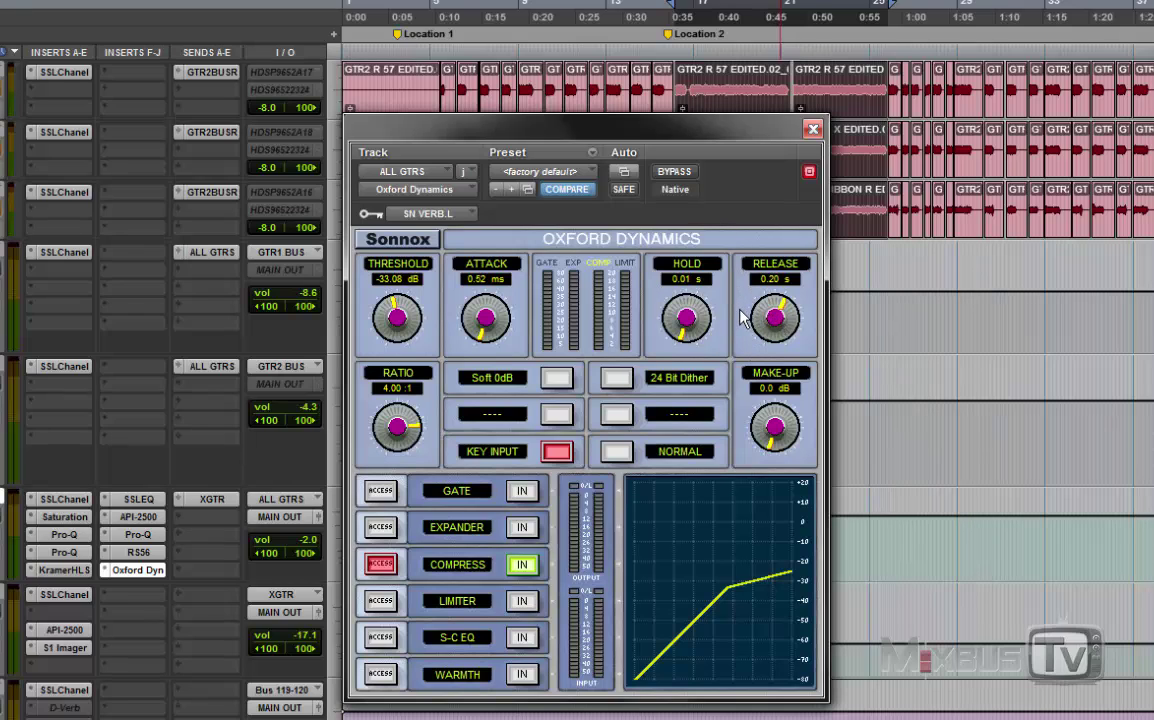
# Try a 0.01 s release, lower the guitar compressor's threshold to -41.36 dB during playback, and set the release to 0.05 s.
pyautogui.moveTo(775, 305); pyautogui.dragTo(774, 425)
pyautogui.press('space')
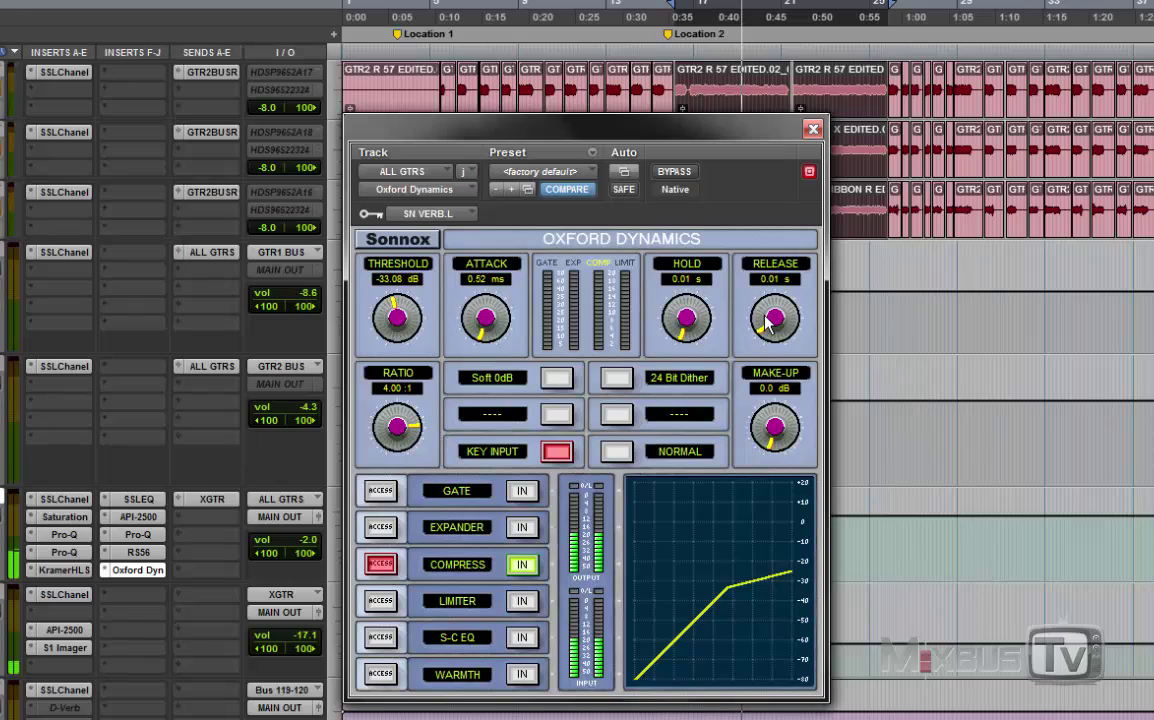
pyautogui.moveTo(436, 322); pyautogui.dragTo(398, 362)
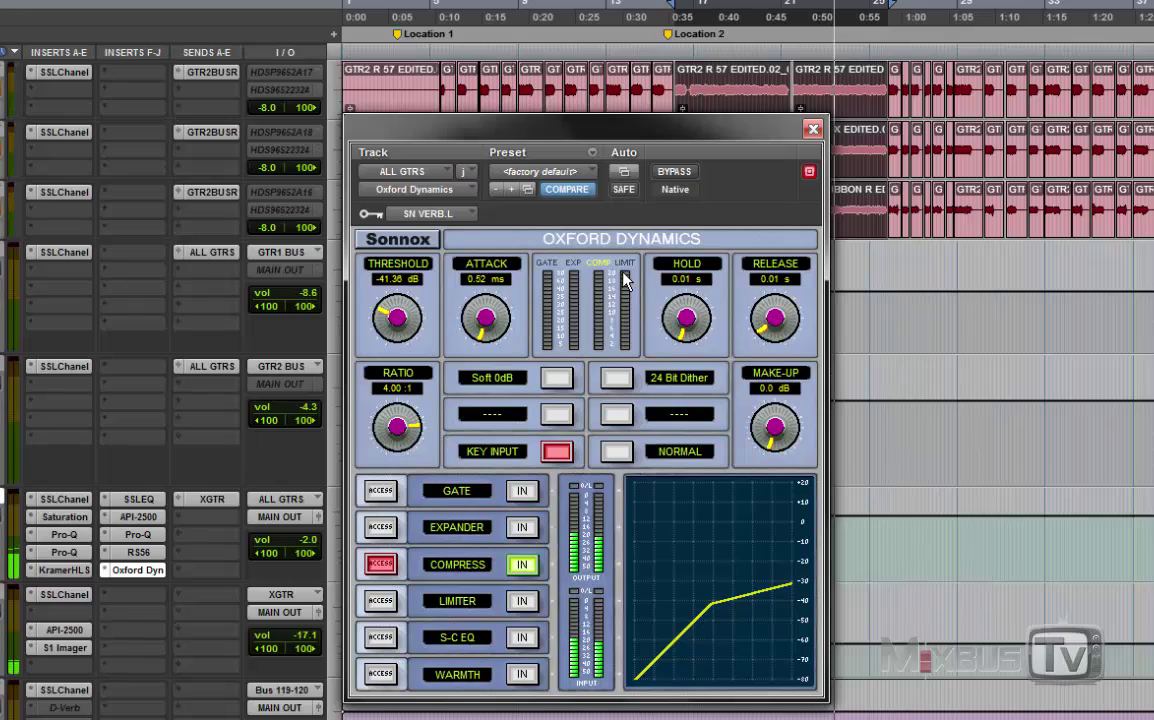
pyautogui.press('space')
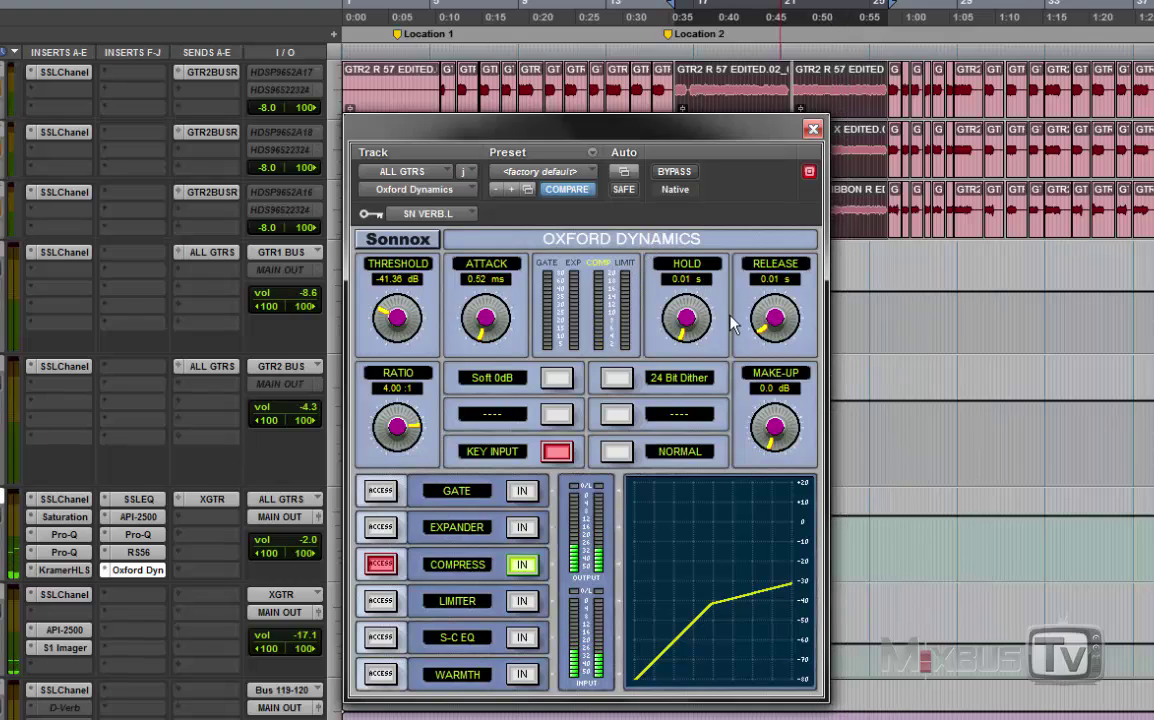
pyautogui.moveTo(770, 332); pyautogui.dragTo(769, 278)
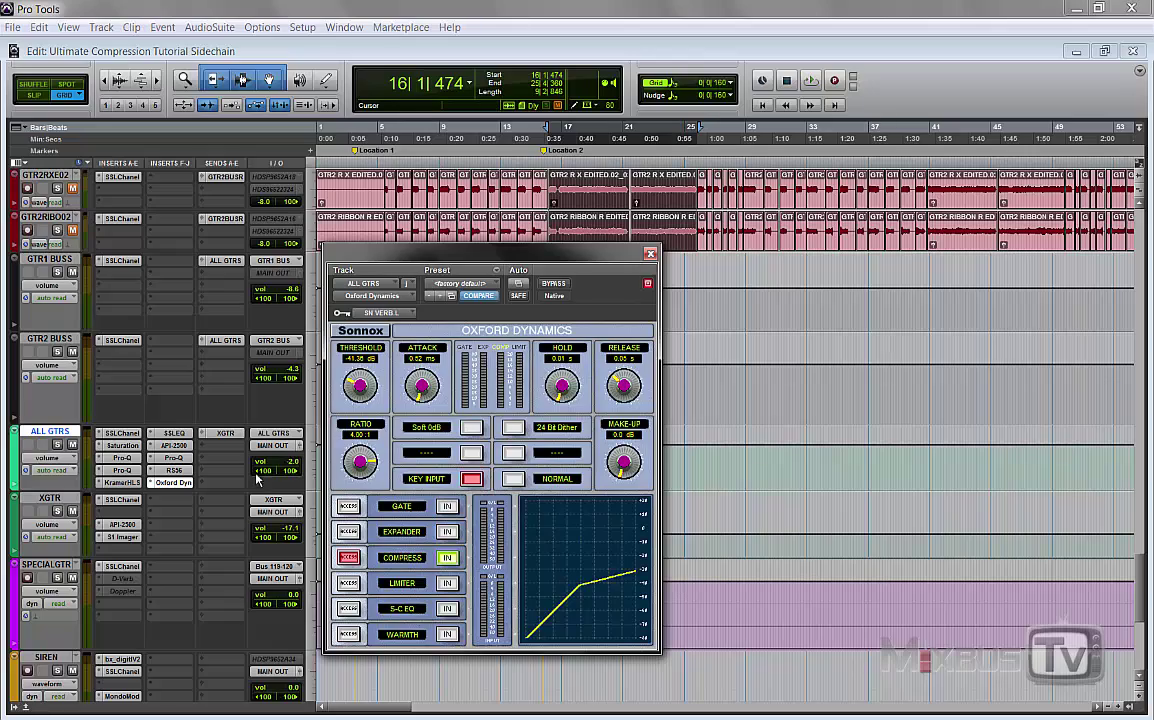
# Close the guitar compressor and select the sustained bass section on BASS EDIT from 16|4|800 to 26|1|640.
pyautogui.click(650, 253)
pyautogui.scroll(5, 483, 345)
pyautogui.scroll(10, 483, 345)
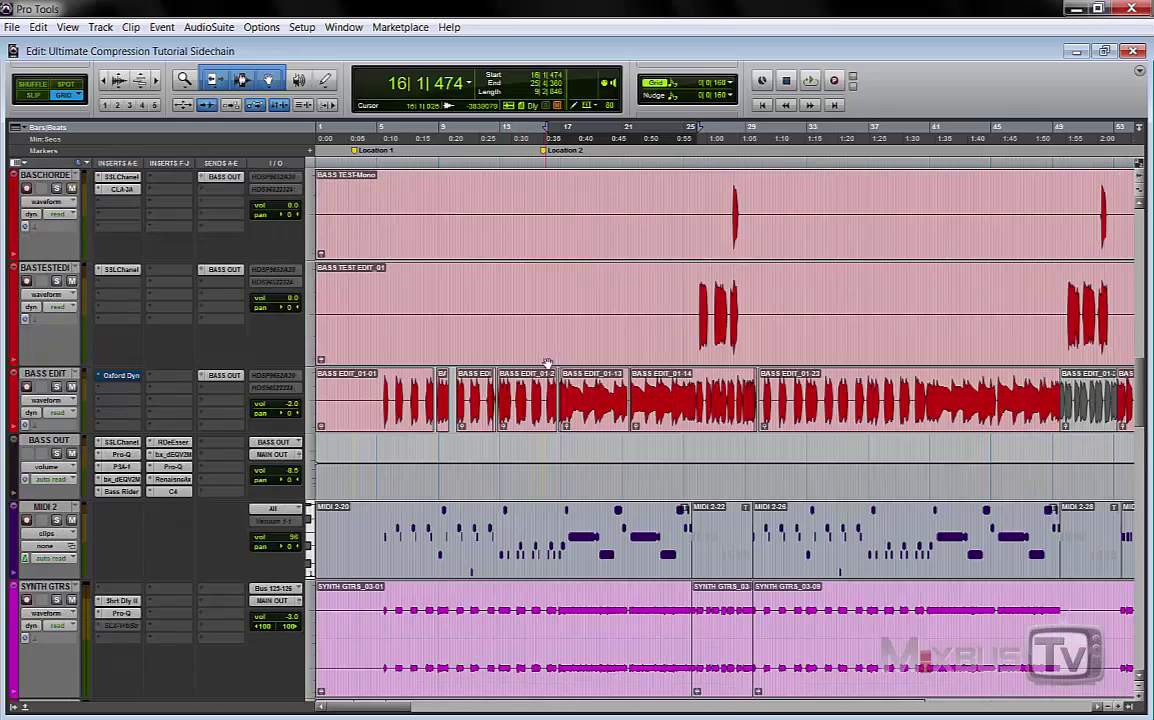
pyautogui.click(575, 400)
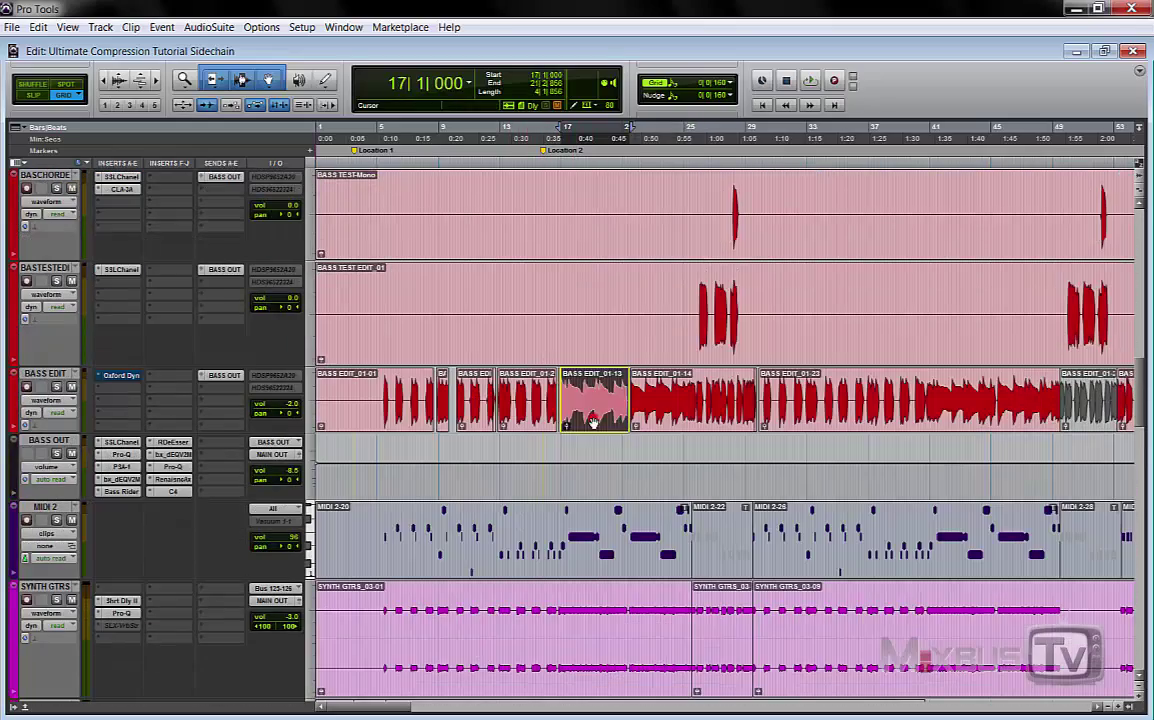
pyautogui.keyDown('shift'); pyautogui.click(659, 425); pyautogui.keyUp('shift')
pyautogui.moveTo(898, 332); pyautogui.dragTo(698, 332)
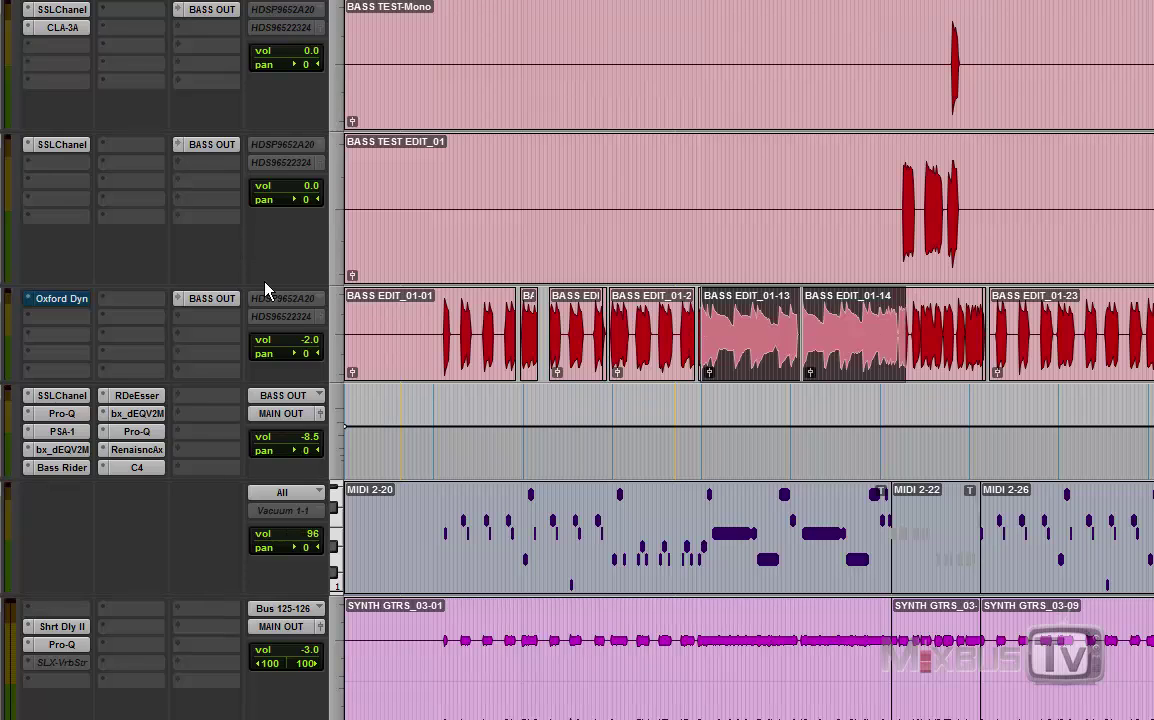
# Open Oxford Dynamics on BASS EDIT, assign the KIK VERB (Mono) bus as its key input, and return to the bass tracks.
pyautogui.click(72, 302)
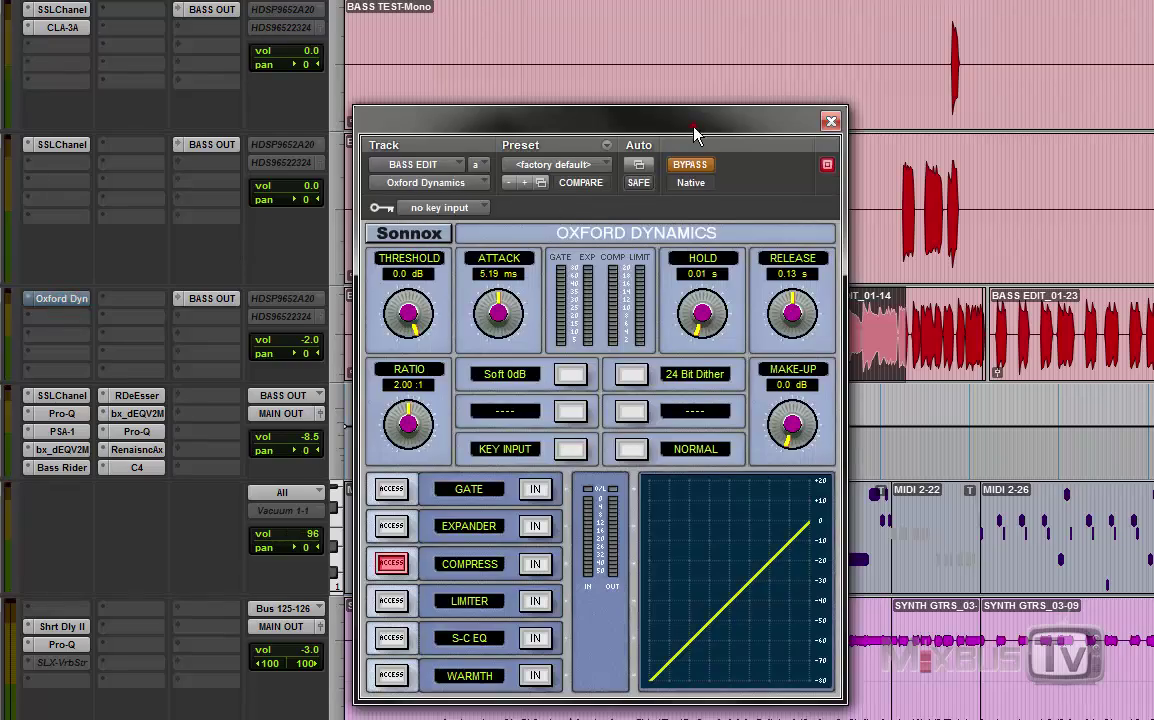
pyautogui.moveTo(629, 118); pyautogui.dragTo(634, 59)
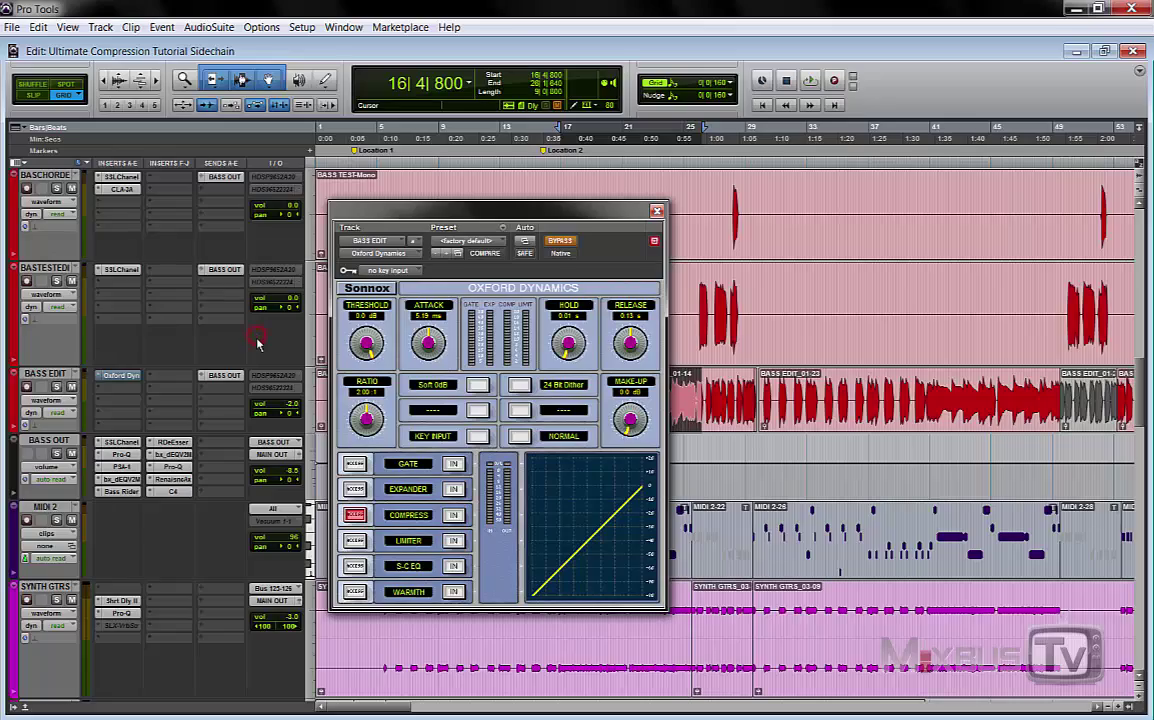
pyautogui.scroll(10, 257, 343)
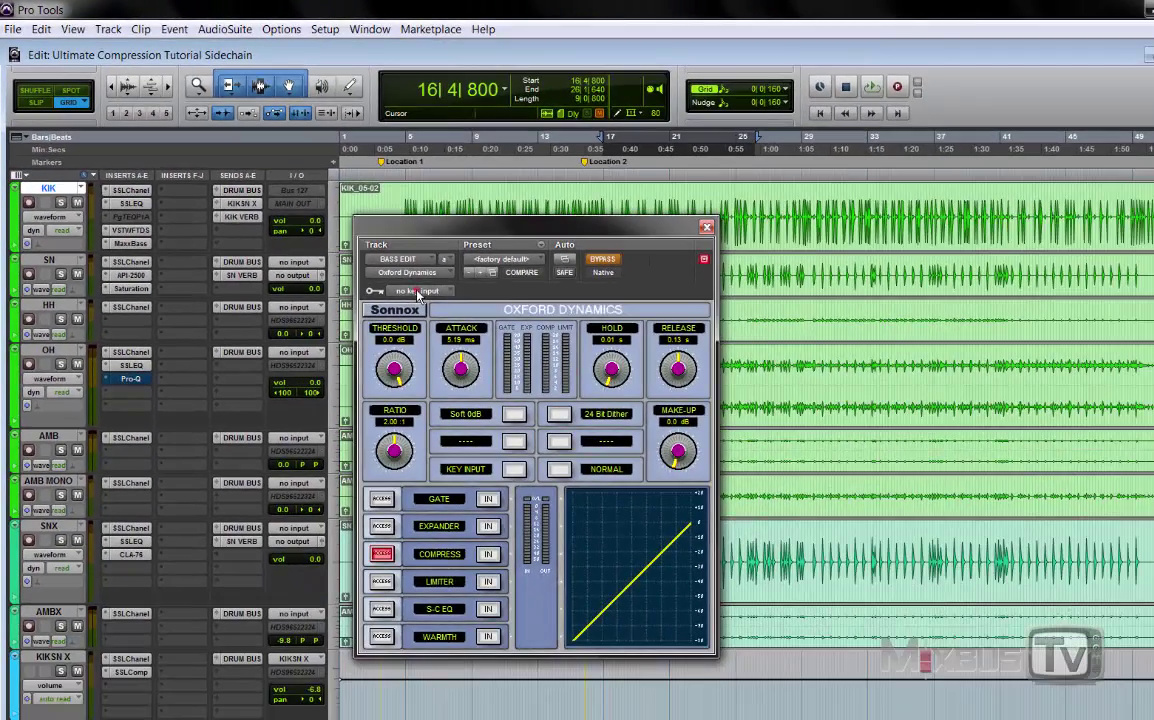
pyautogui.click(418, 293)
pyautogui.moveTo(480, 337)
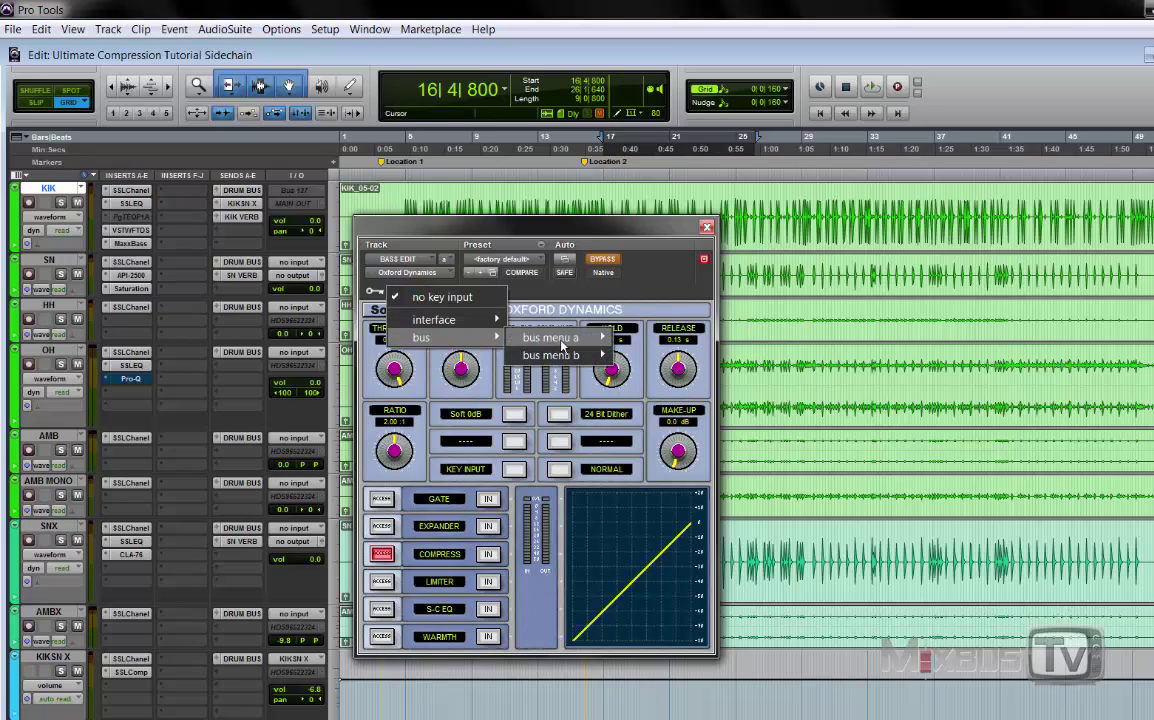
pyautogui.moveTo(562, 343)
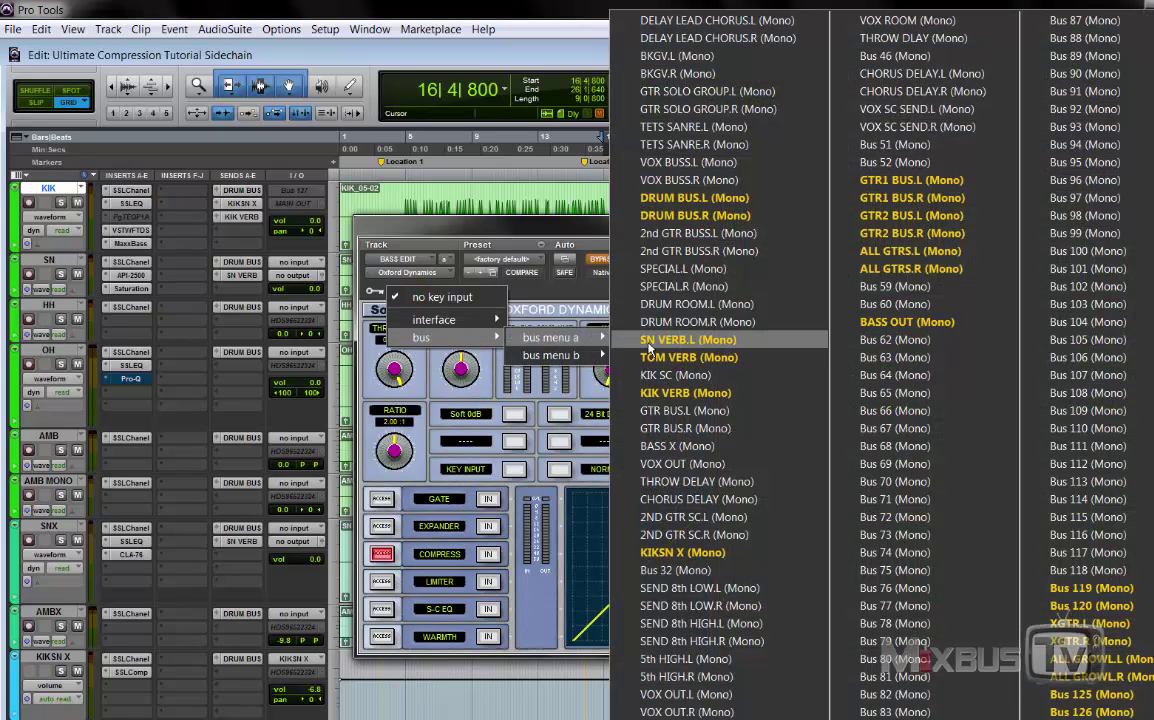
pyautogui.click(657, 393)
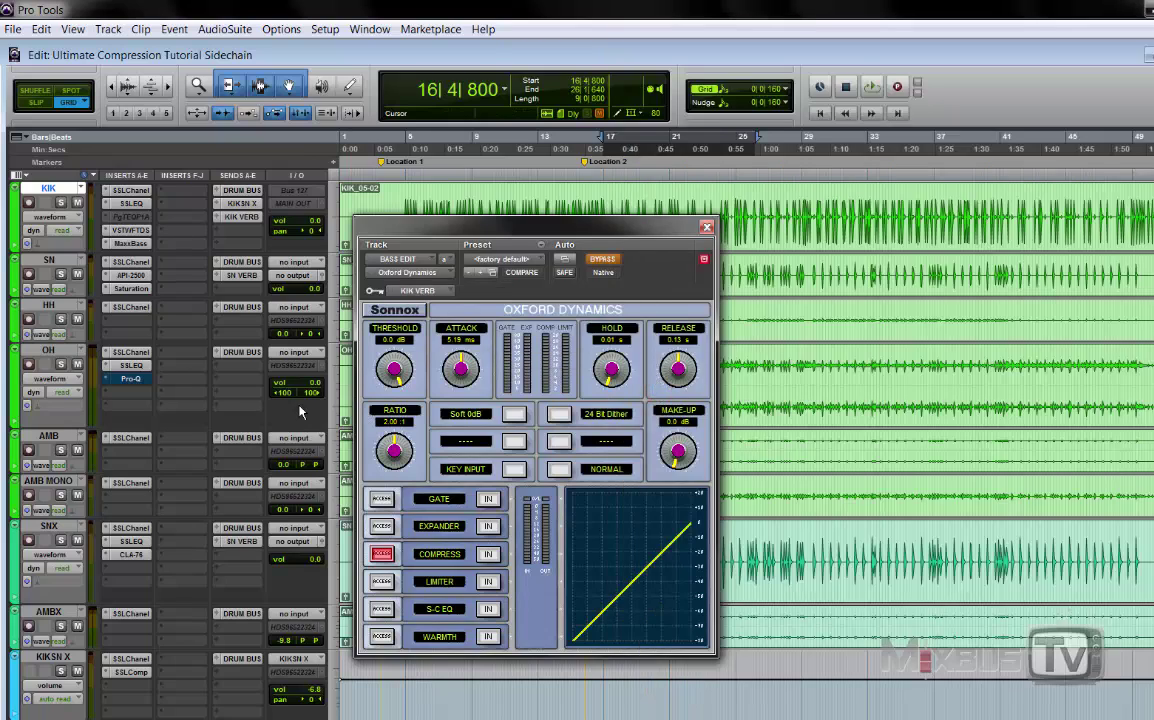
pyautogui.scroll(-10, 308, 417)
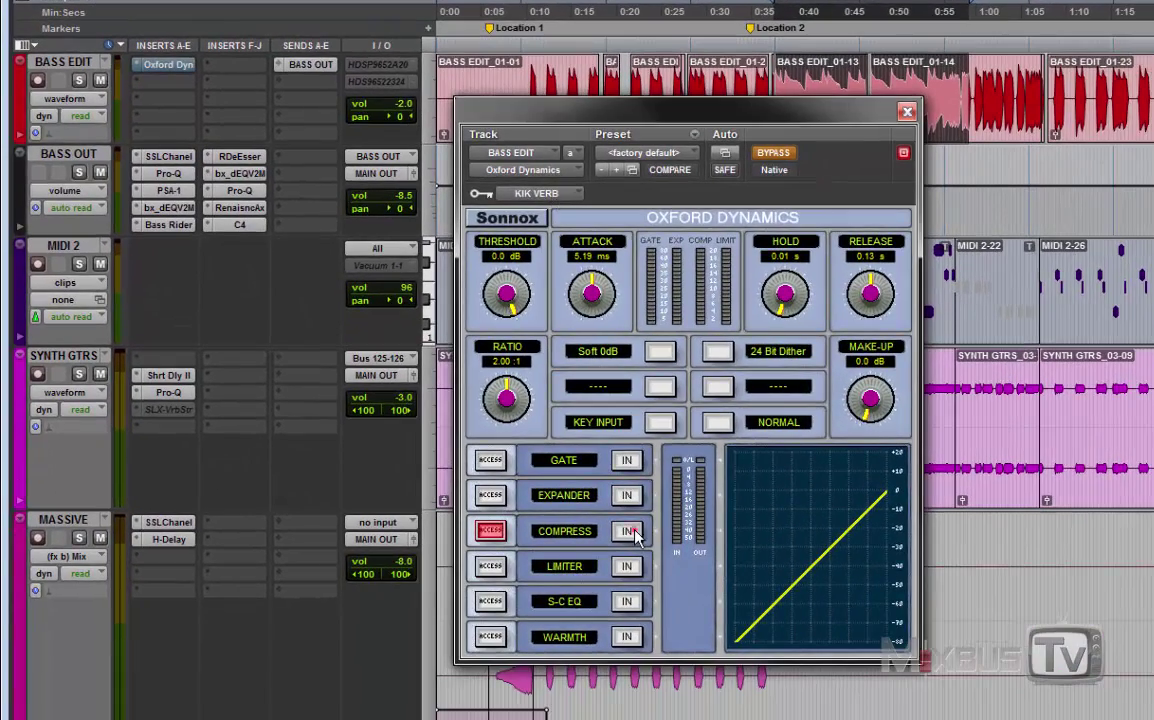
# Enable the compressor with its external key input, take Oxford Dynamics out of bypass, and solo BASS OUT and BASS EDIT.
pyautogui.click(630, 532)
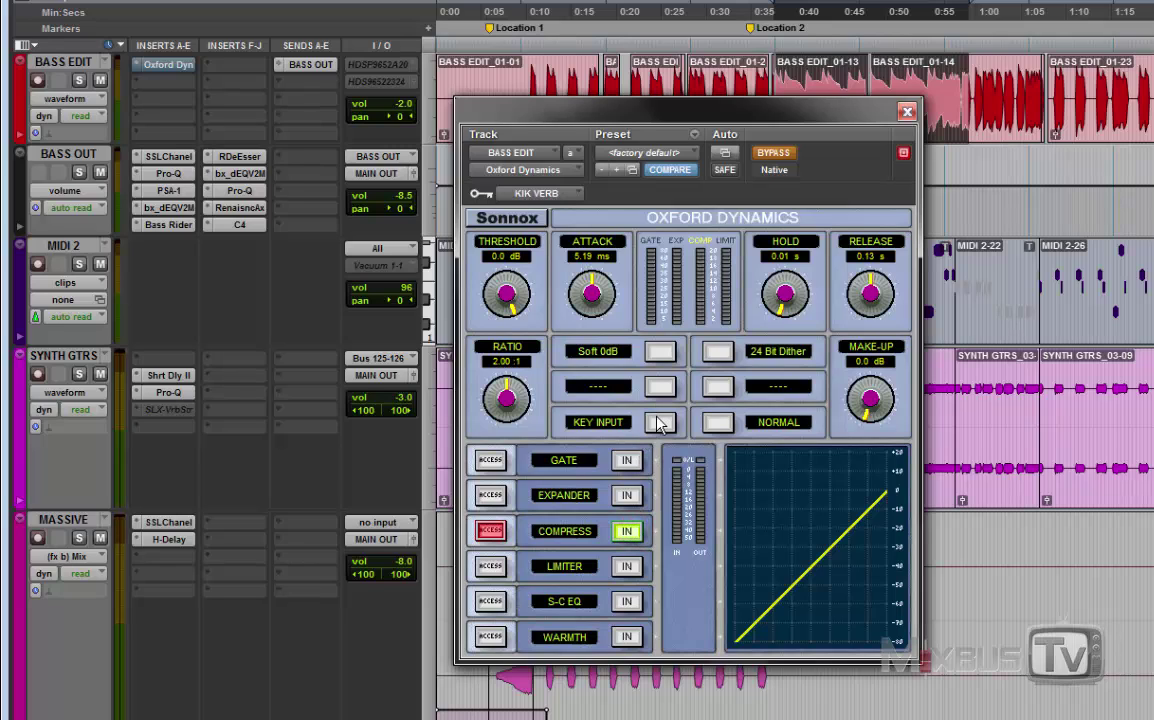
pyautogui.click(660, 422)
pyautogui.click(773, 152)
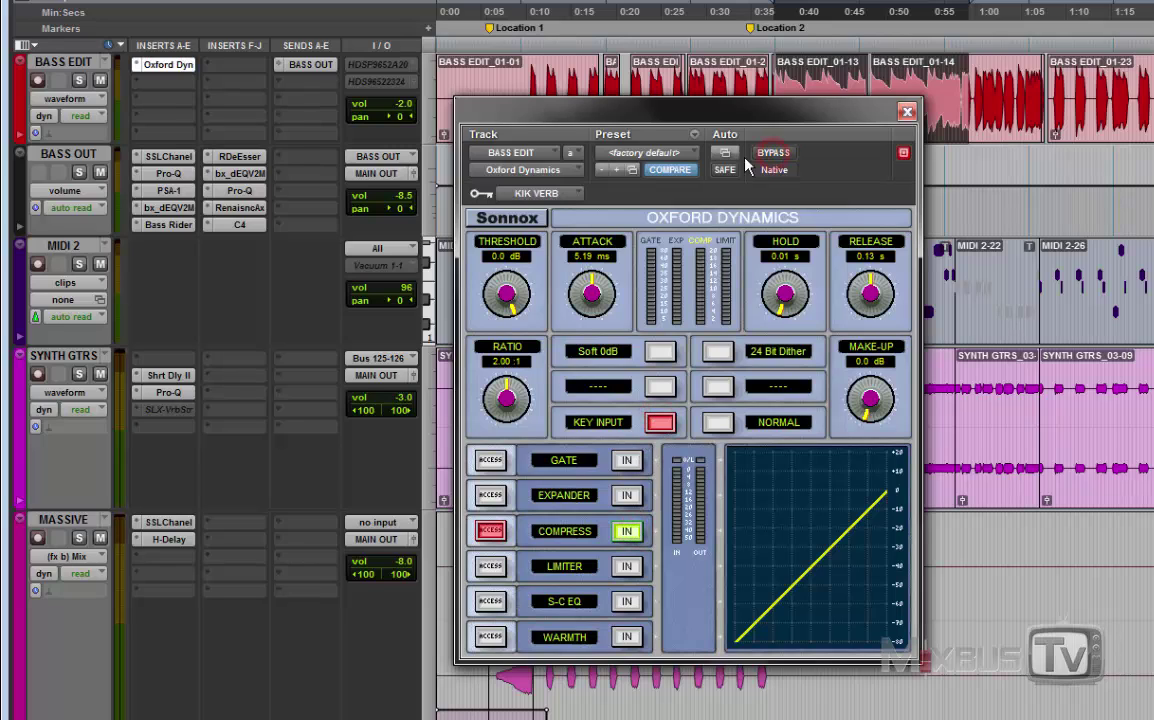
pyautogui.click(79, 172)
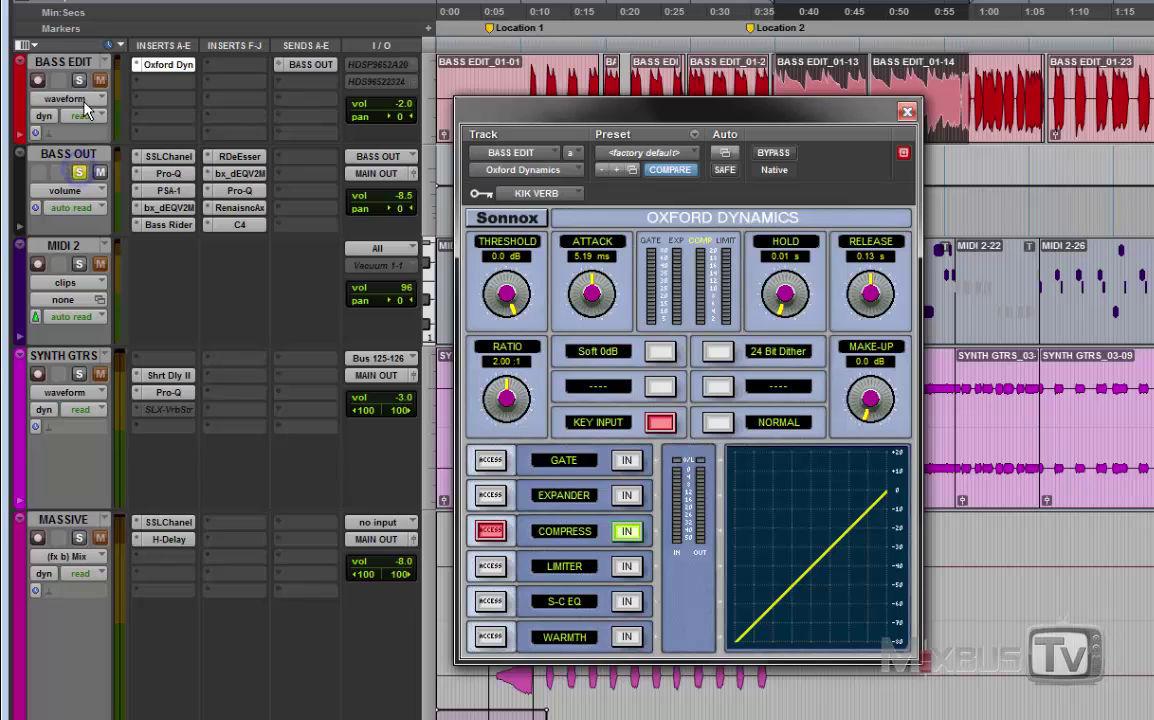
pyautogui.click(79, 80)
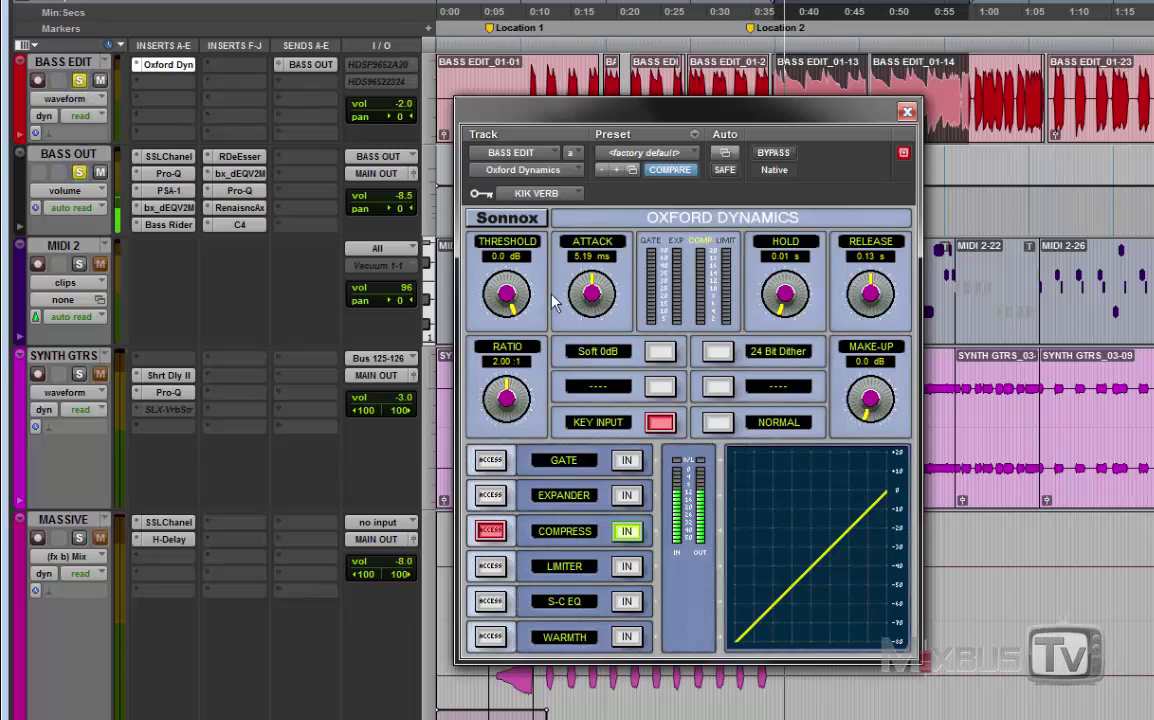
# During playback, set the bass compressor's threshold to -44.44 dB, attack to 0.52 ms and ratio to 4.89:1, and compare against bypass.
pyautogui.moveTo(555, 303); pyautogui.dragTo(500, 495)
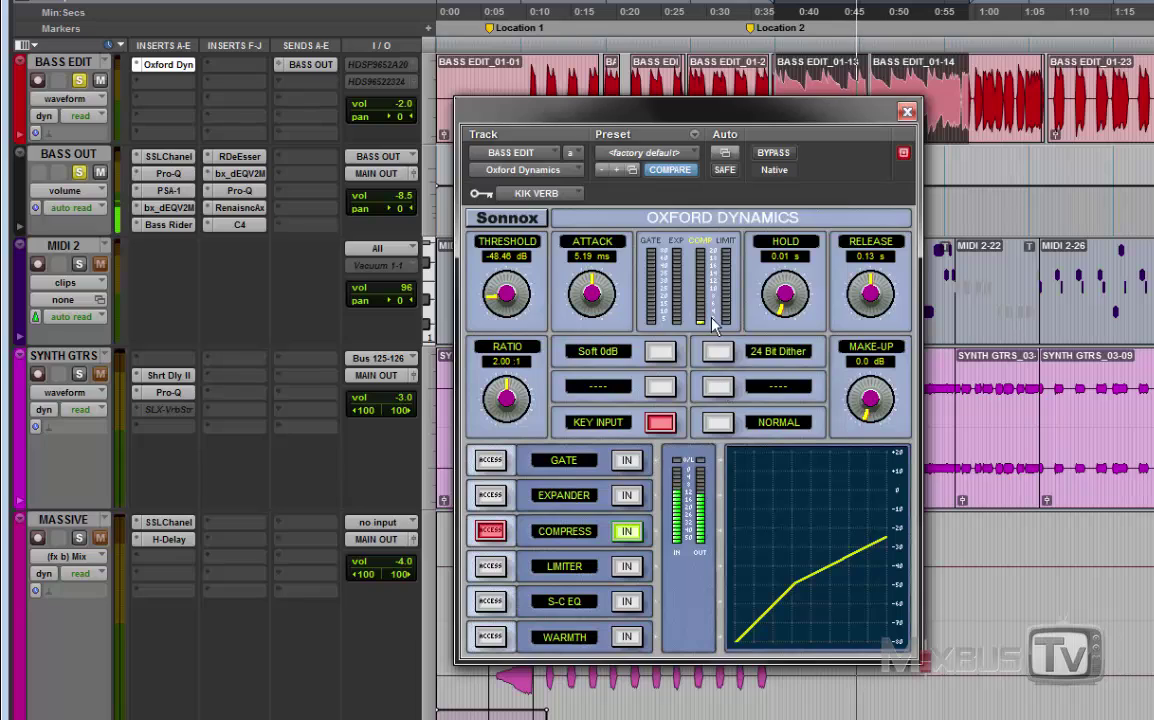
pyautogui.moveTo(588, 298); pyautogui.dragTo(596, 452)
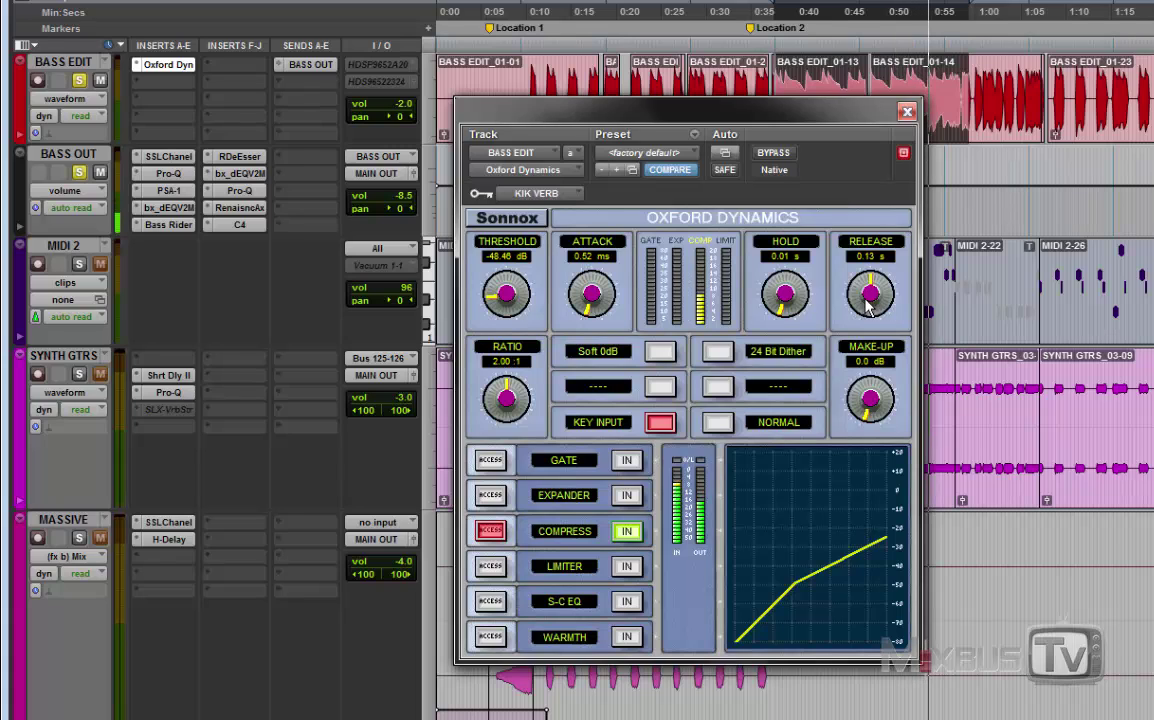
pyautogui.moveTo(506, 395); pyautogui.dragTo(507, 302)
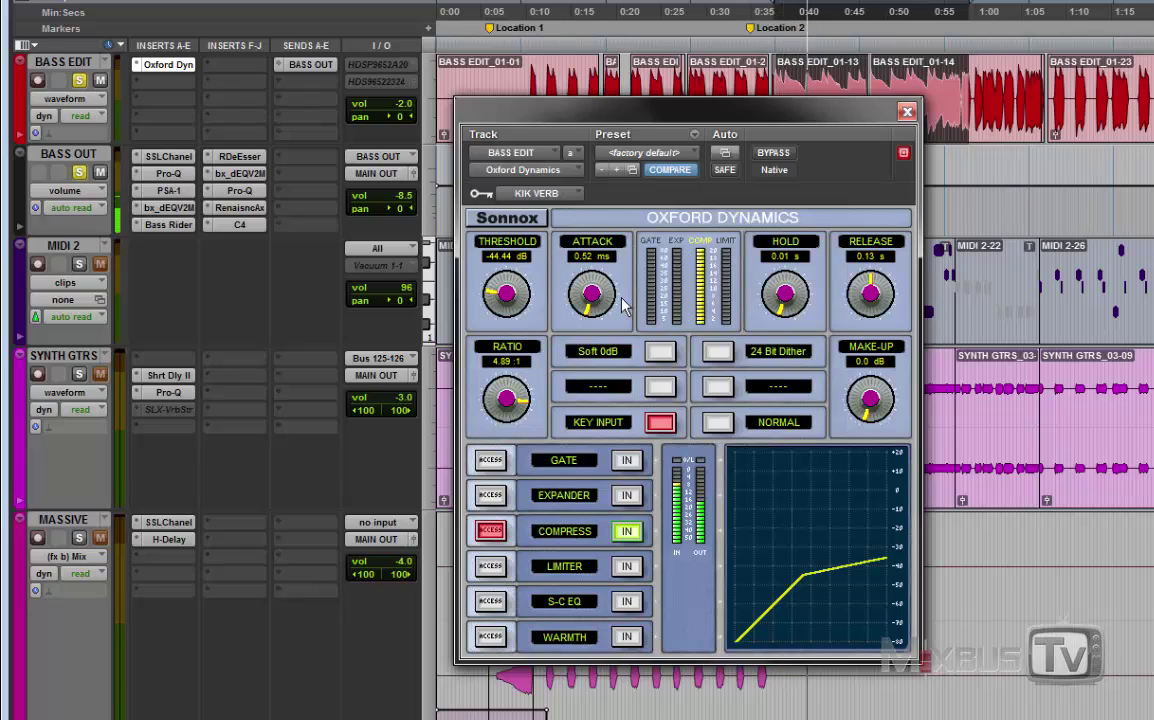
pyautogui.click(773, 153)
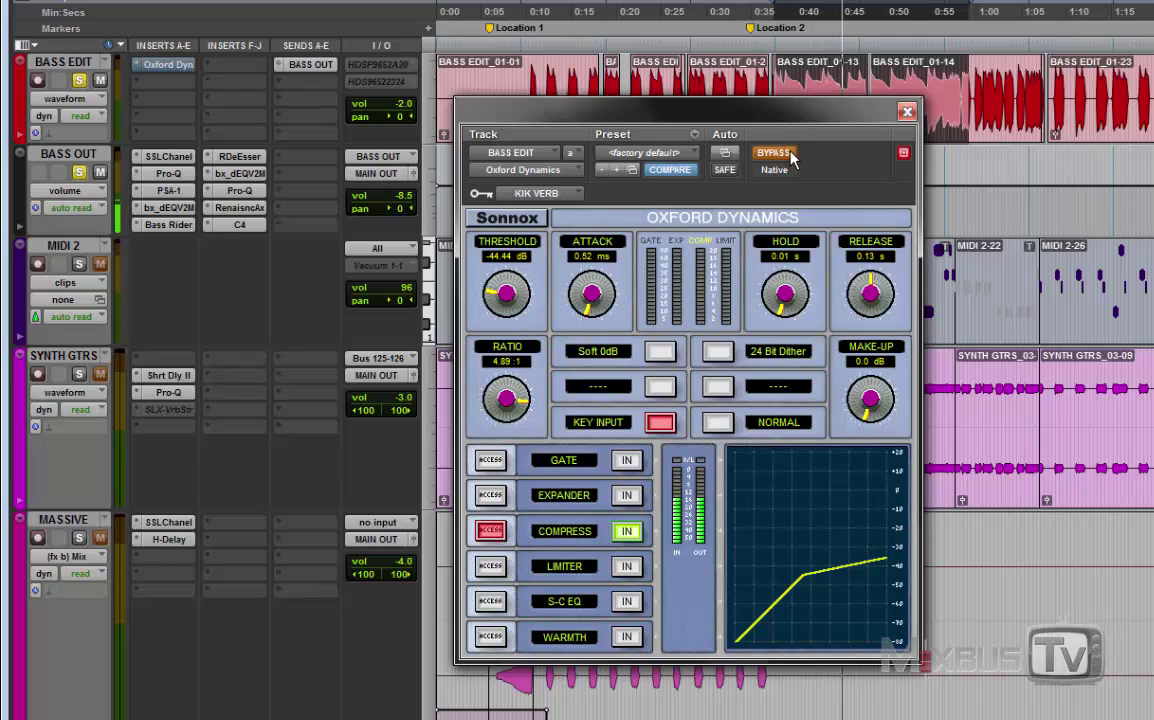
pyautogui.click(790, 155)
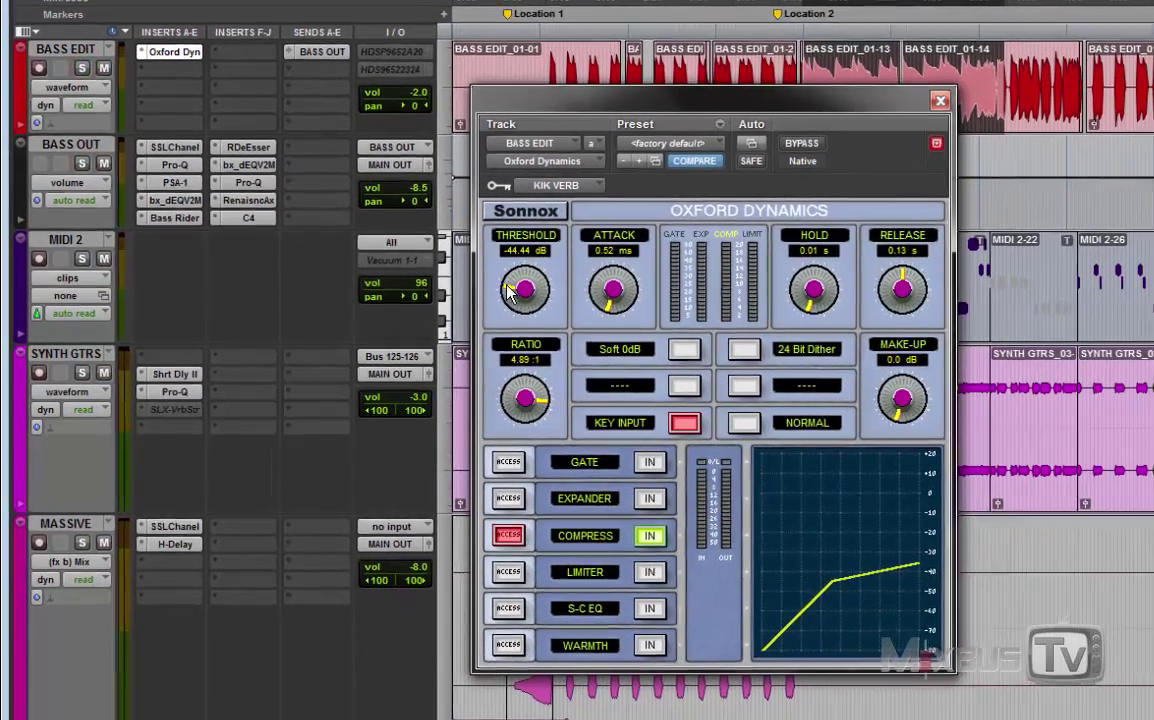
# Refine the bass compressor in the unsoloed mix with a -39.00 dB threshold and +5.75 dB make-up gain.
pyautogui.moveTo(509, 291); pyautogui.dragTo(522, 269)
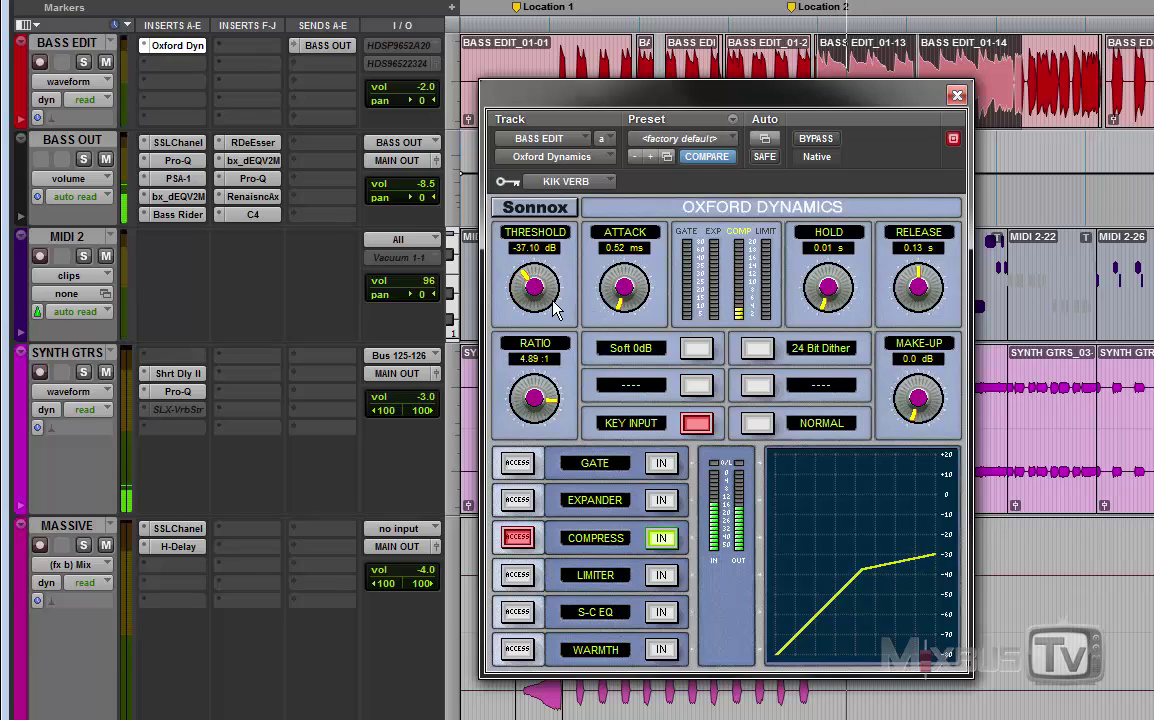
pyautogui.moveTo(918, 400)
pyautogui.mouseDown()
pyautogui.moveTo(912, 372)
pyautogui.moveTo(908, 406)
pyautogui.mouseUp()
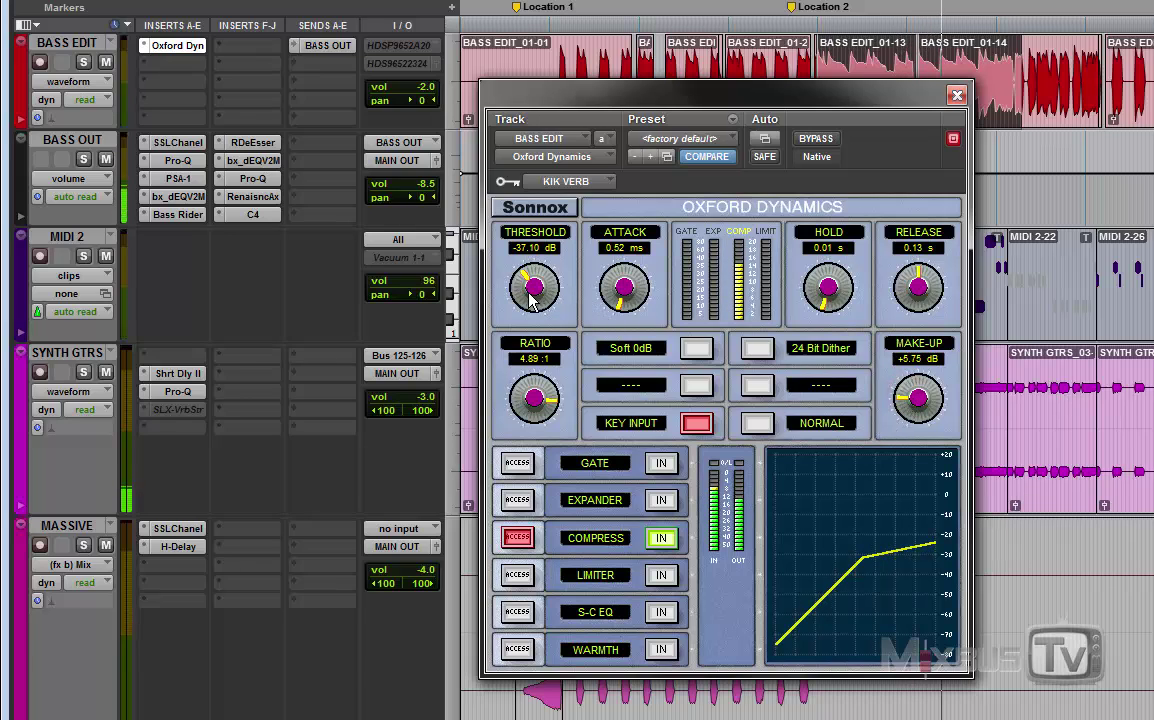
pyautogui.moveTo(529, 297); pyautogui.dragTo(529, 305)
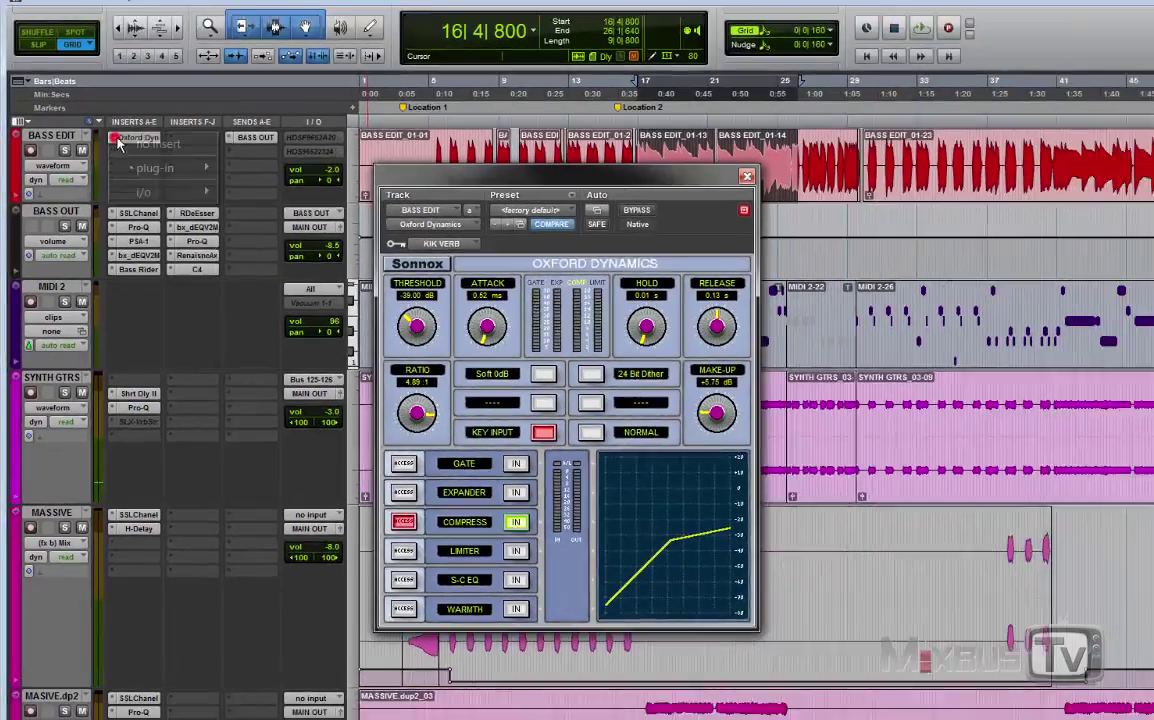
# Remove Oxford Dynamics from the BASS EDIT insert and close the empty plug-in window.
pyautogui.click(175, 45)
pyautogui.click(190, 56)
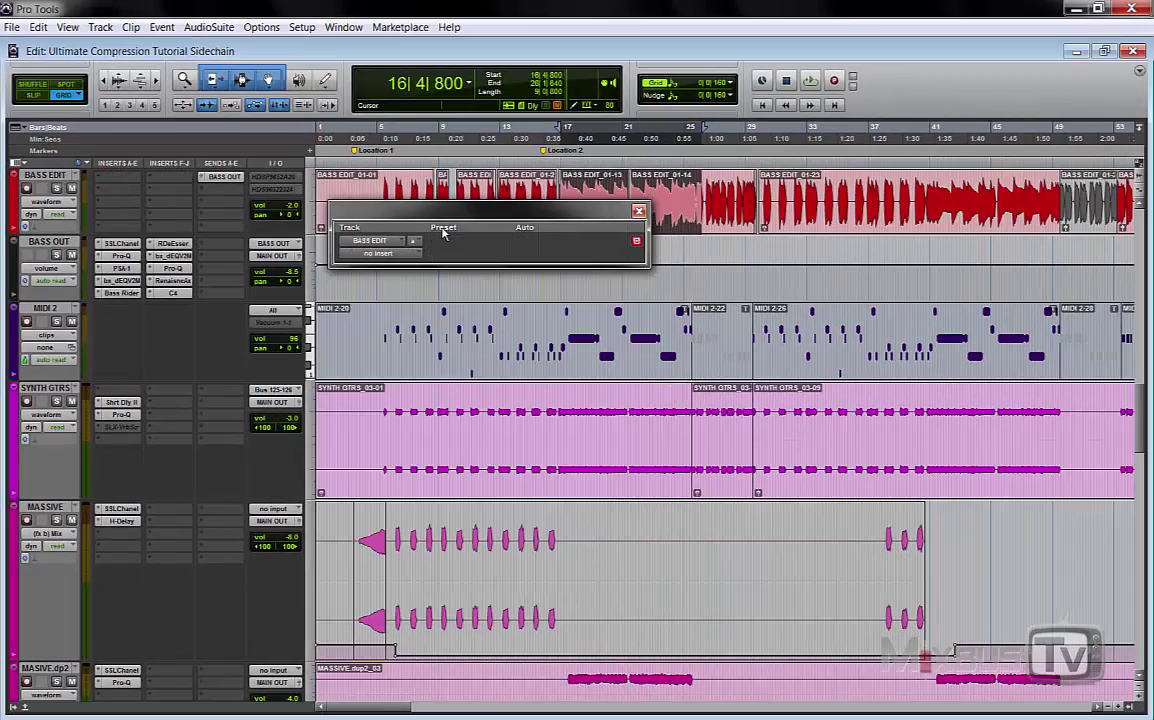
pyautogui.click(638, 212)
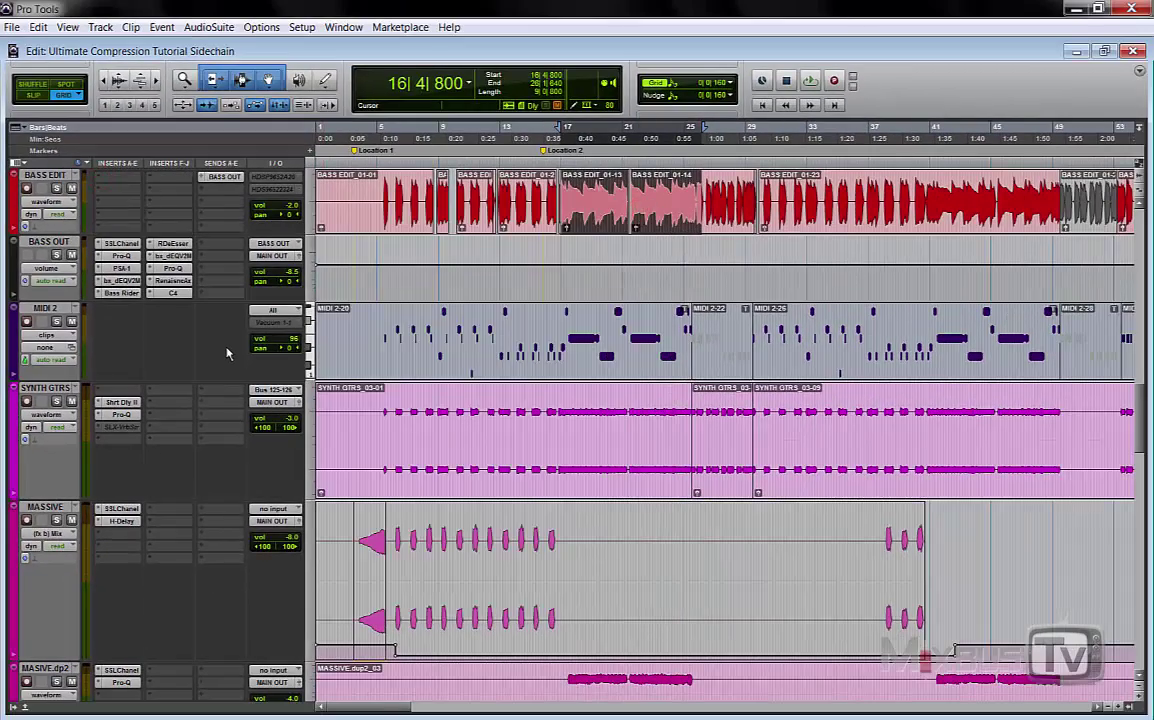
# Open Oxford Dynamics on the ALL GTRS track and change its key input to the KIK VERB (Mono) bus.
pyautogui.scroll(5, 227, 353)
pyautogui.scroll(-20, 227, 353)
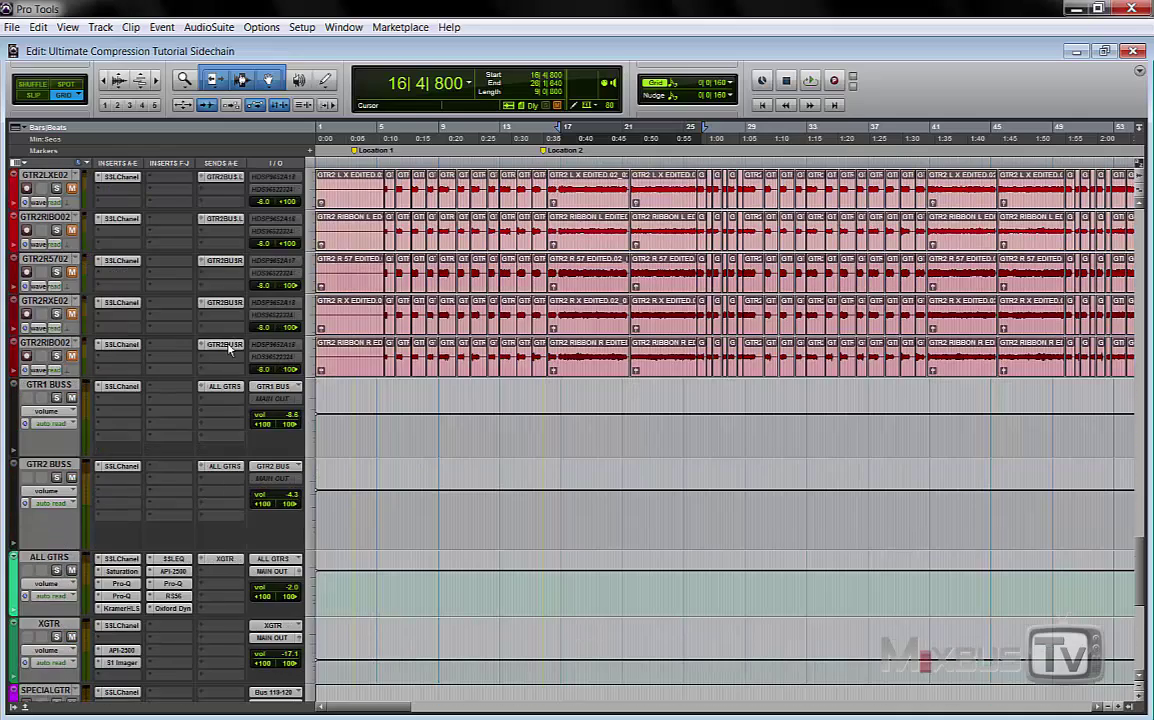
pyautogui.scroll(-1, 200, 400)
pyautogui.click(176, 566)
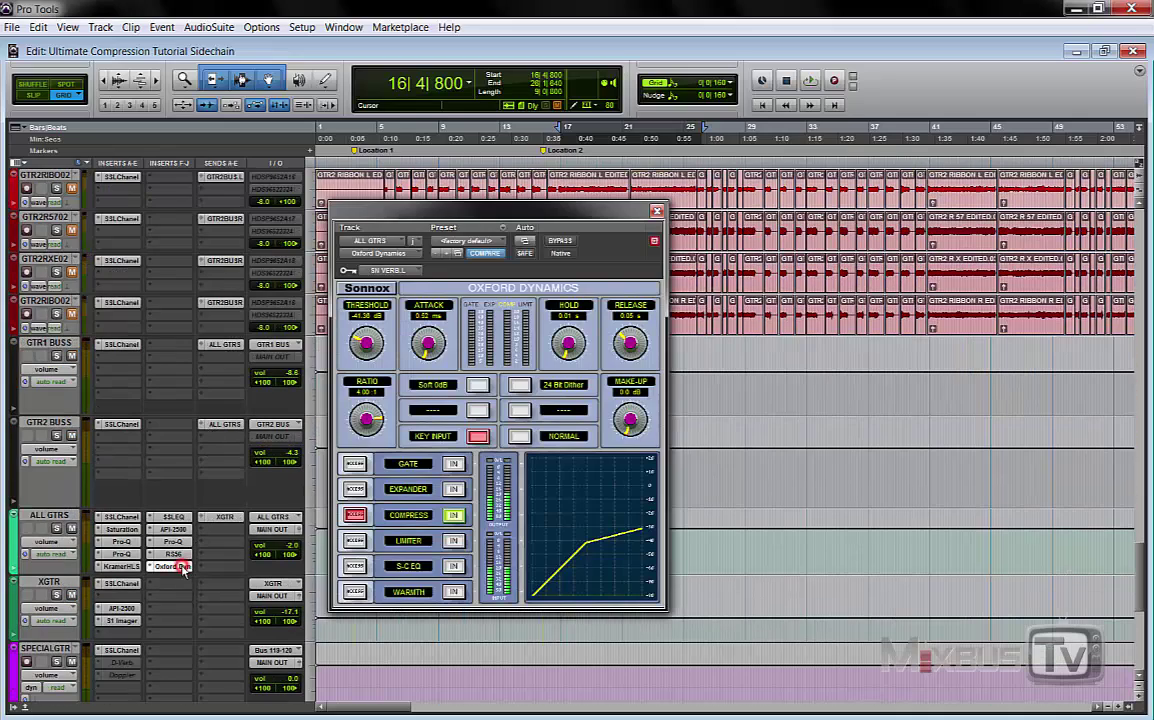
pyautogui.click(392, 272)
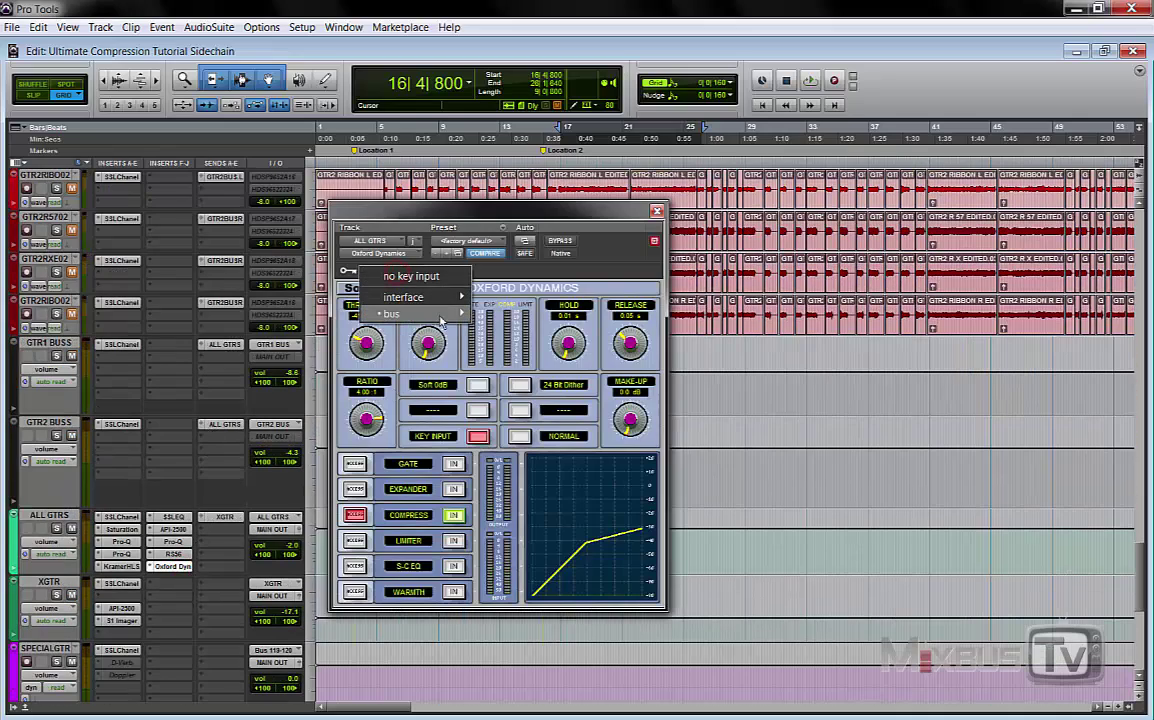
pyautogui.moveTo(400, 314)
pyautogui.moveTo(498, 314)
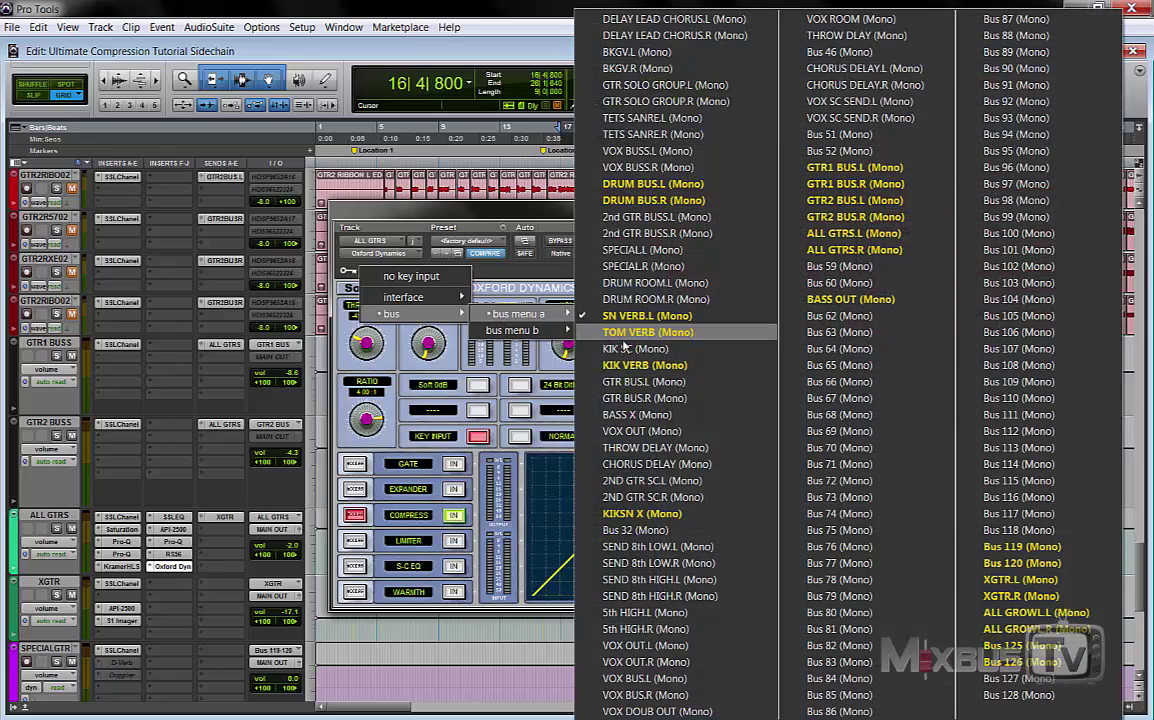
pyautogui.click(617, 367)
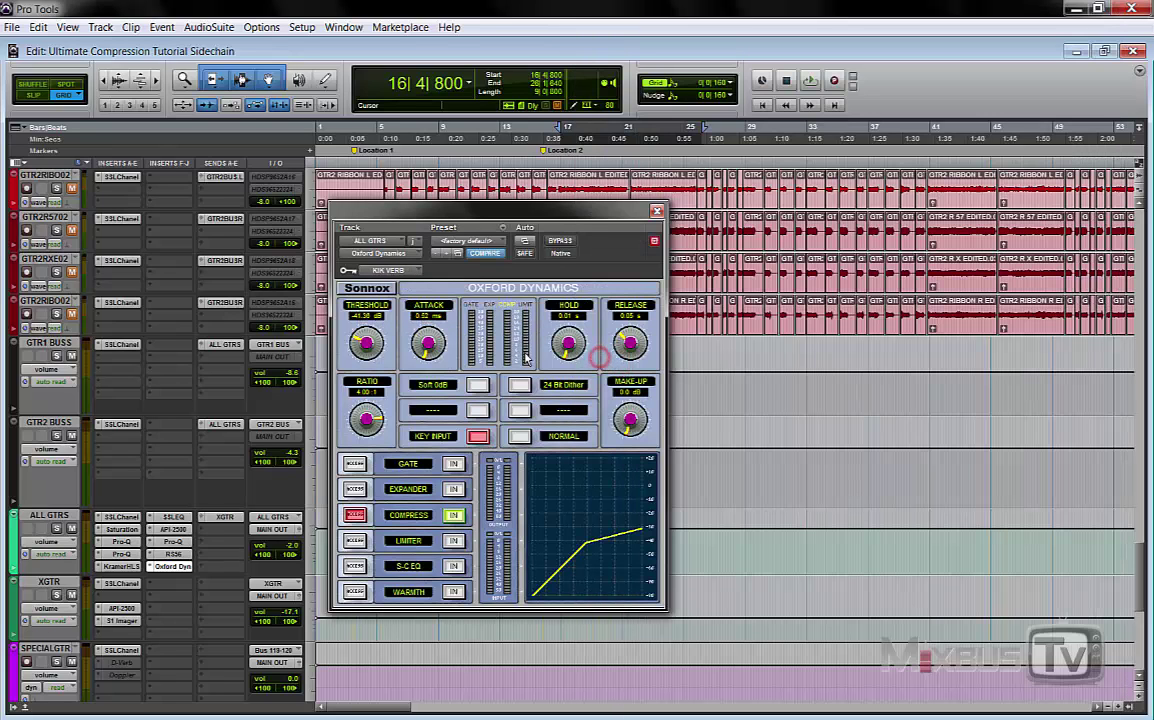
# Play the selected section and set the ALL GTRS compressor's threshold to -43.26 dB.
pyautogui.press('space')
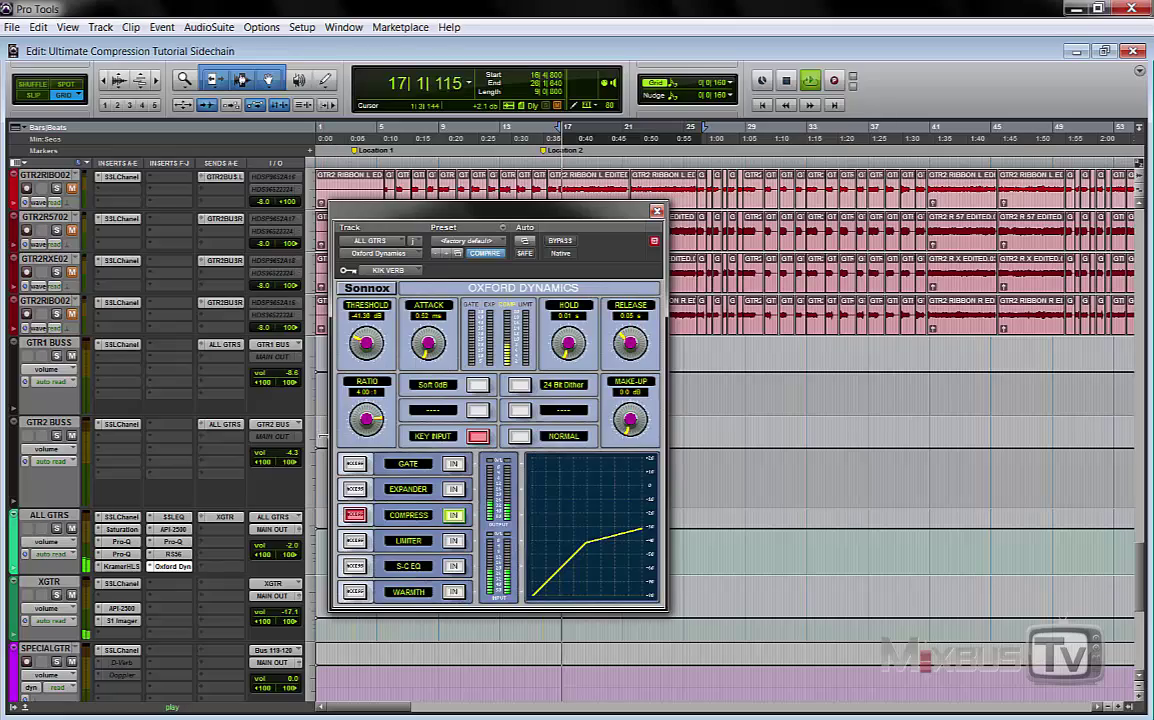
pyautogui.moveTo(366, 343); pyautogui.dragTo(368, 369)
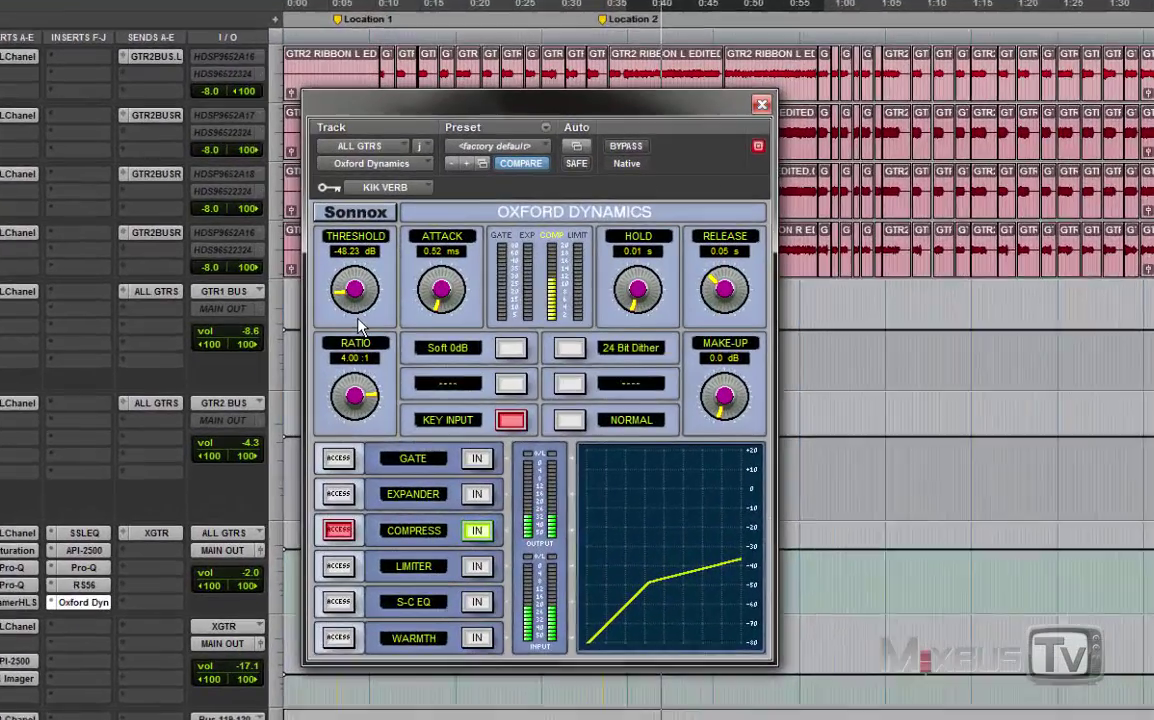
pyautogui.moveTo(358, 323); pyautogui.dragTo(356, 287)
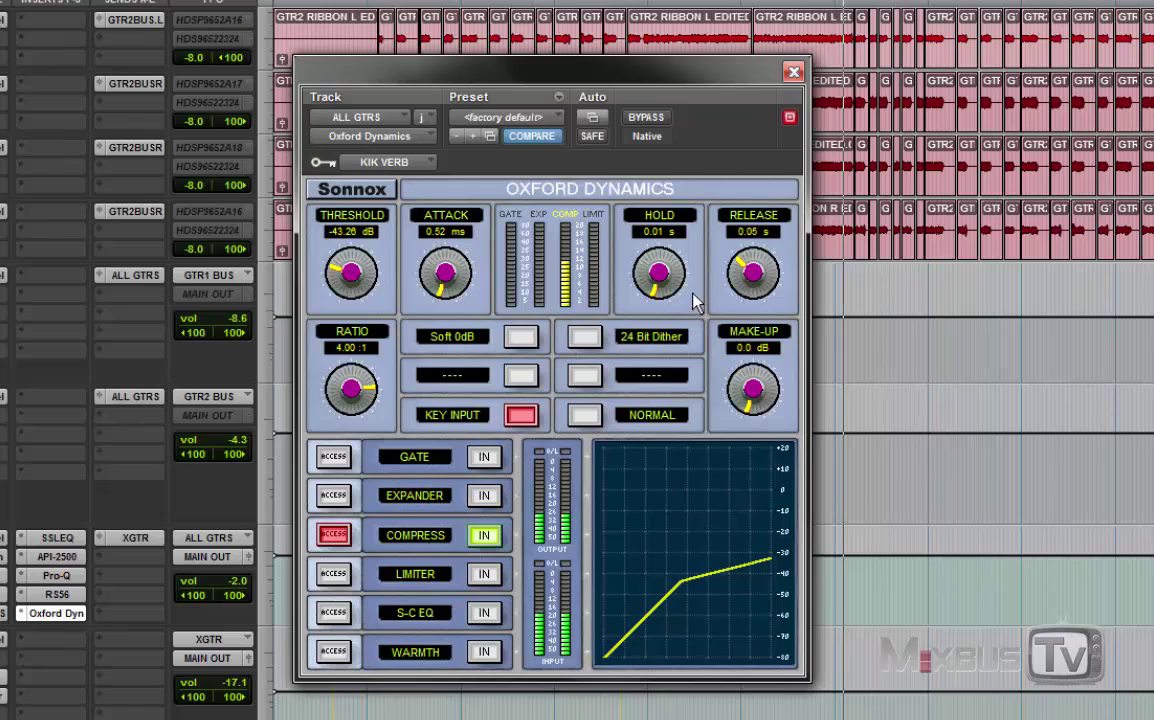
# Compare the guitars with Oxford Dynamics bypassed and active, and shorten its release to 0.03 s.
pyautogui.click(646, 118)
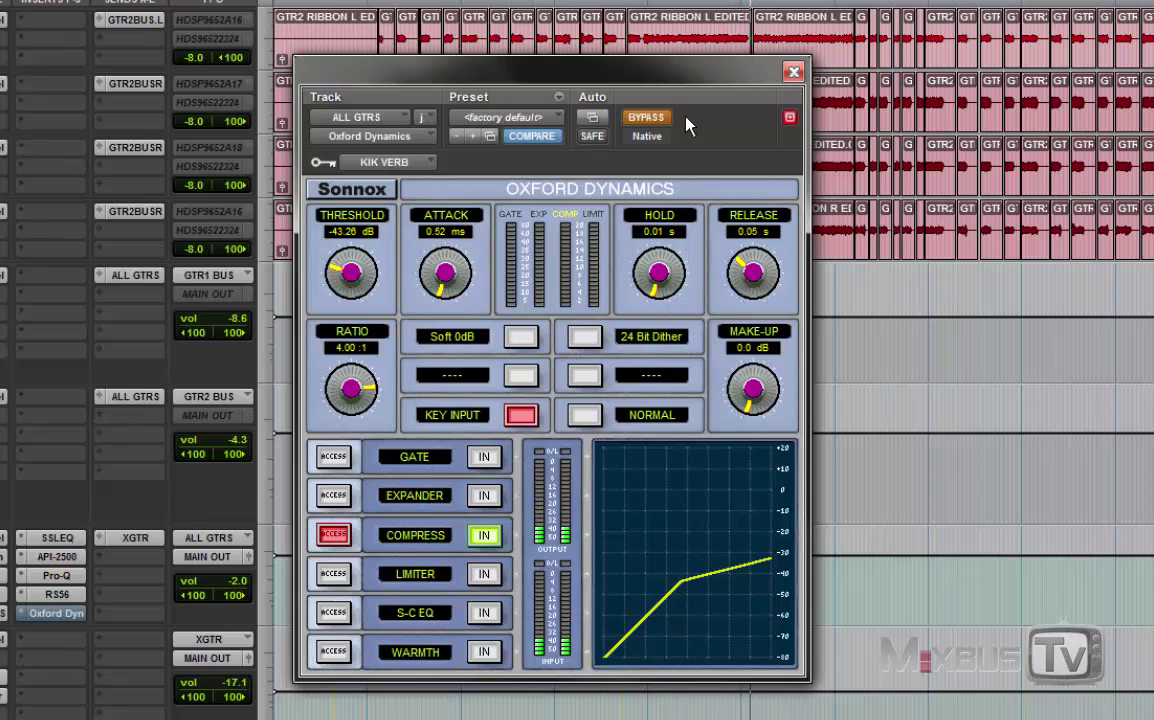
pyautogui.click(645, 117)
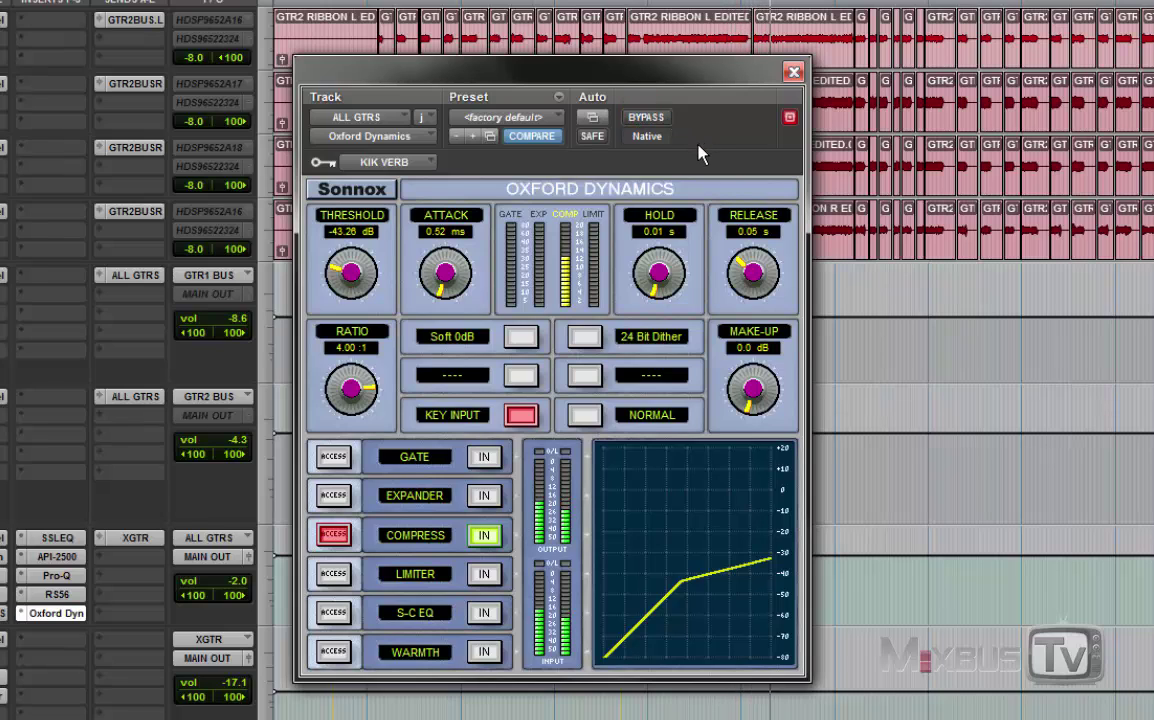
pyautogui.moveTo(752, 276); pyautogui.dragTo(748, 290)
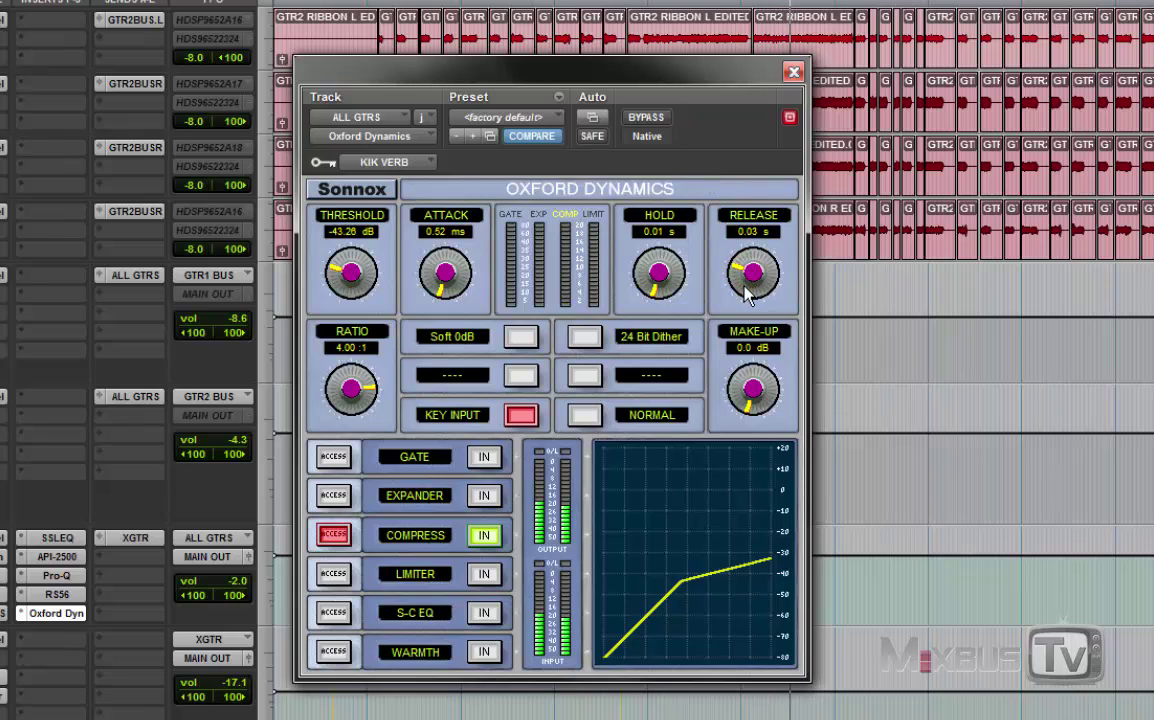